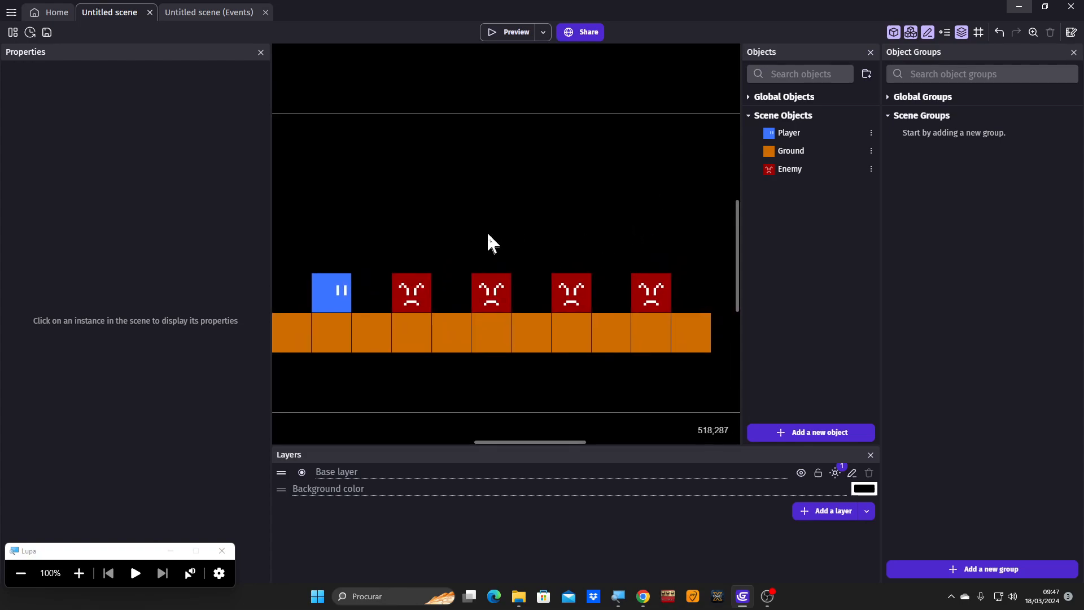
# - Delete the three enemy instances at X 288, 672 and 864, keeping only the second enemy from the player
pyautogui.click(428, 292)
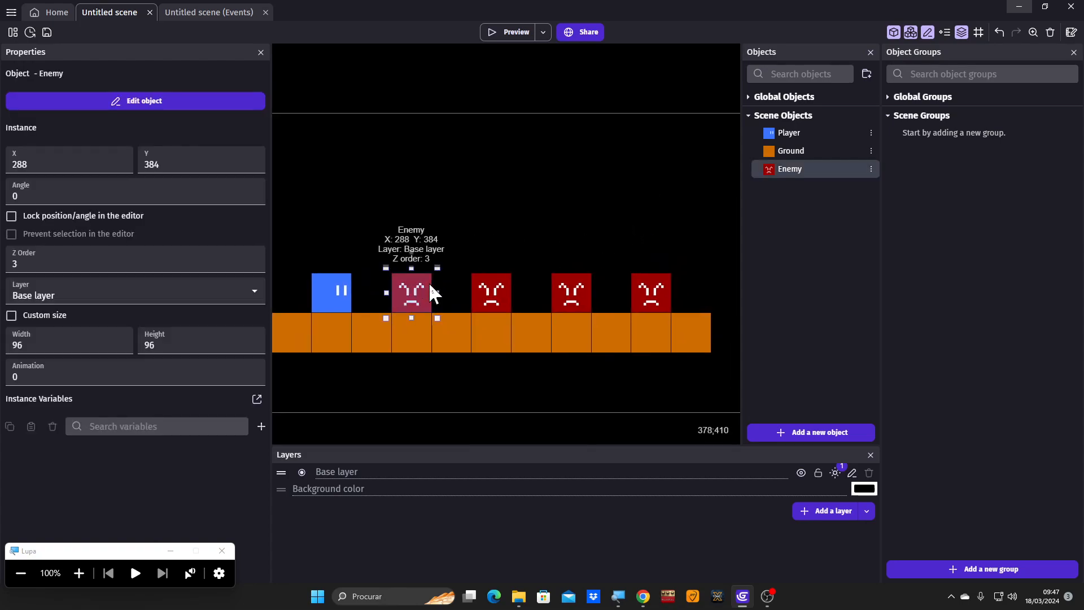
pyautogui.press('Delete')
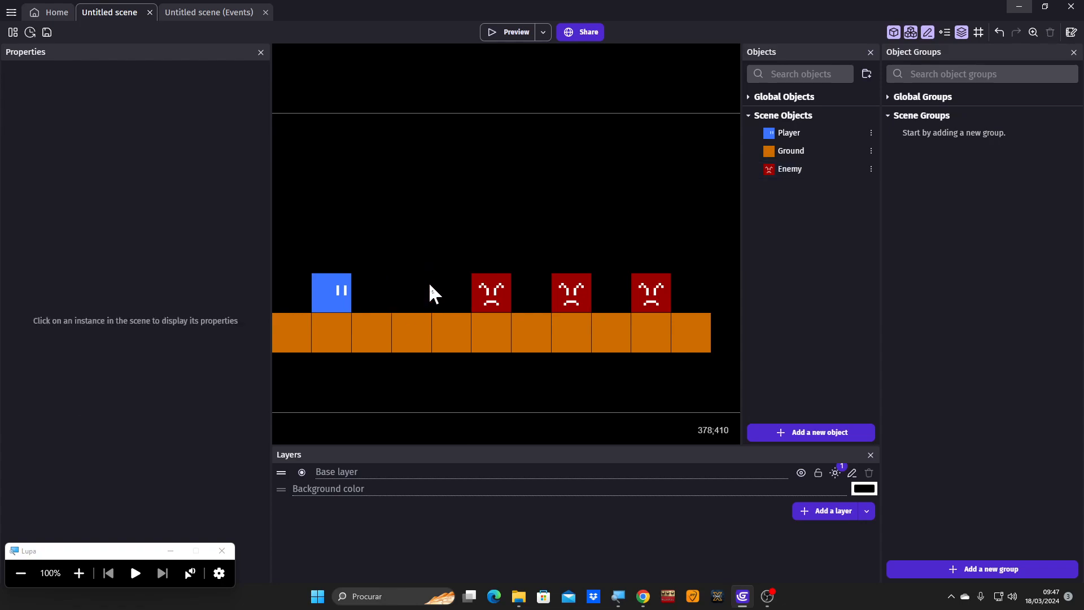
pyautogui.click(589, 283)
pyautogui.press('Delete')
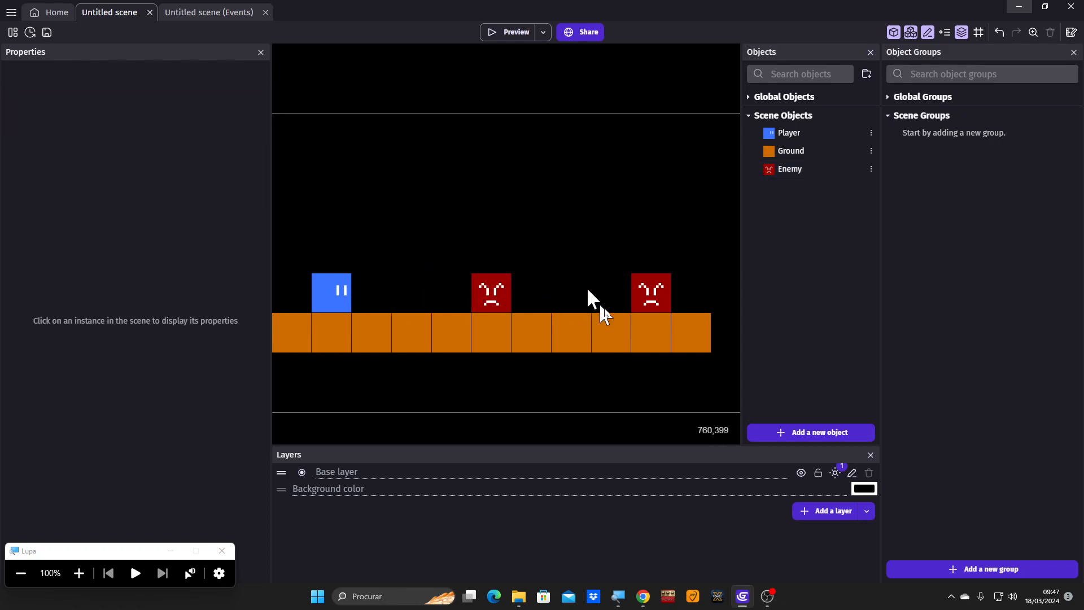
pyautogui.click(649, 291)
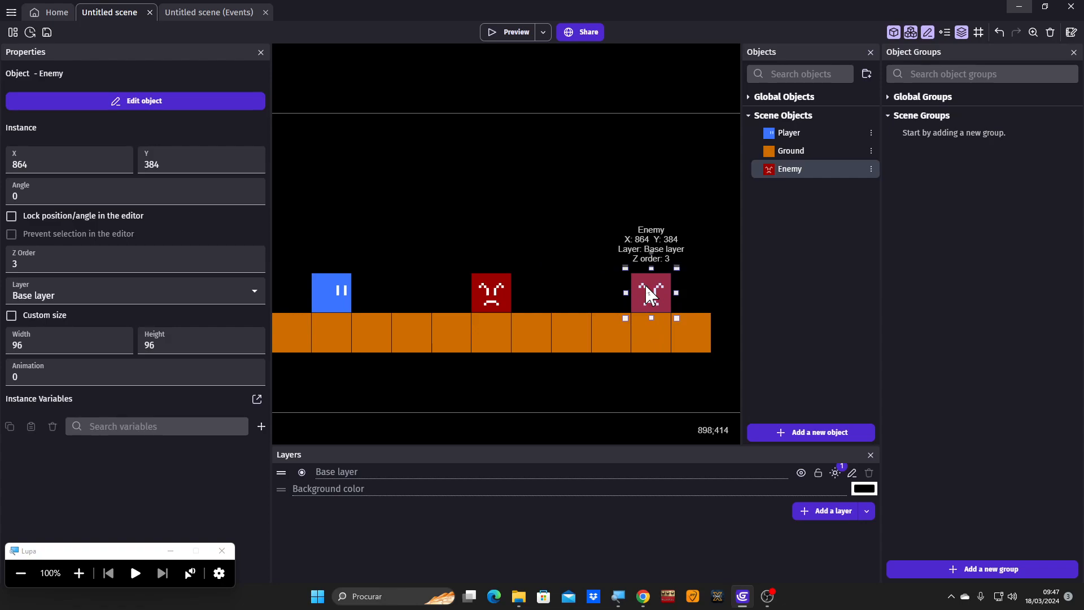
pyautogui.press('Delete')
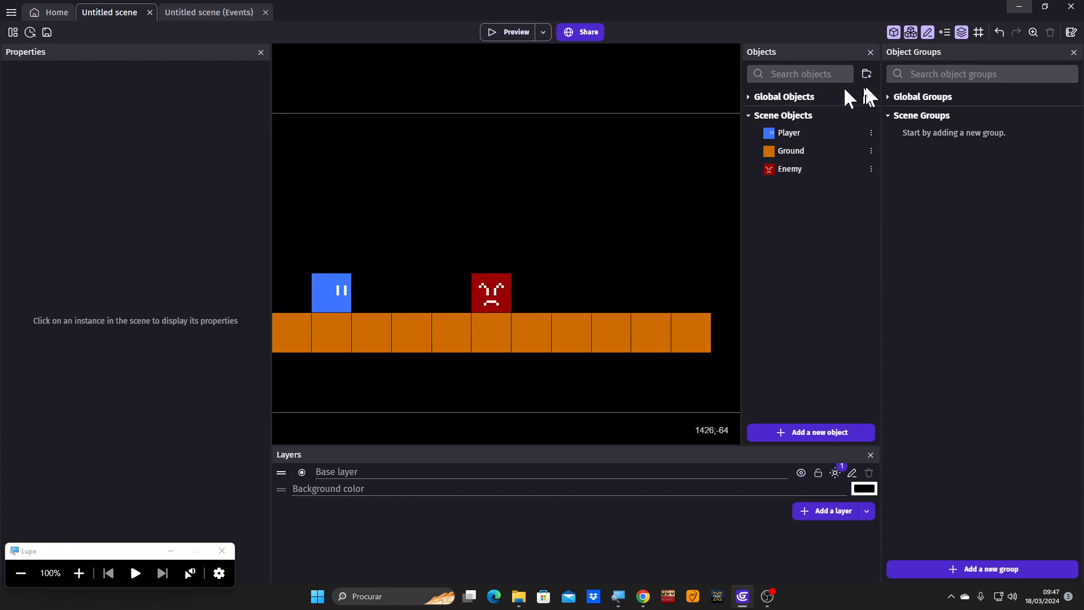
# - Copy a Ground block into a three-block wall on the last floor block at X 960, plus one block at X 1056, Y 192
pyautogui.click(649, 339)
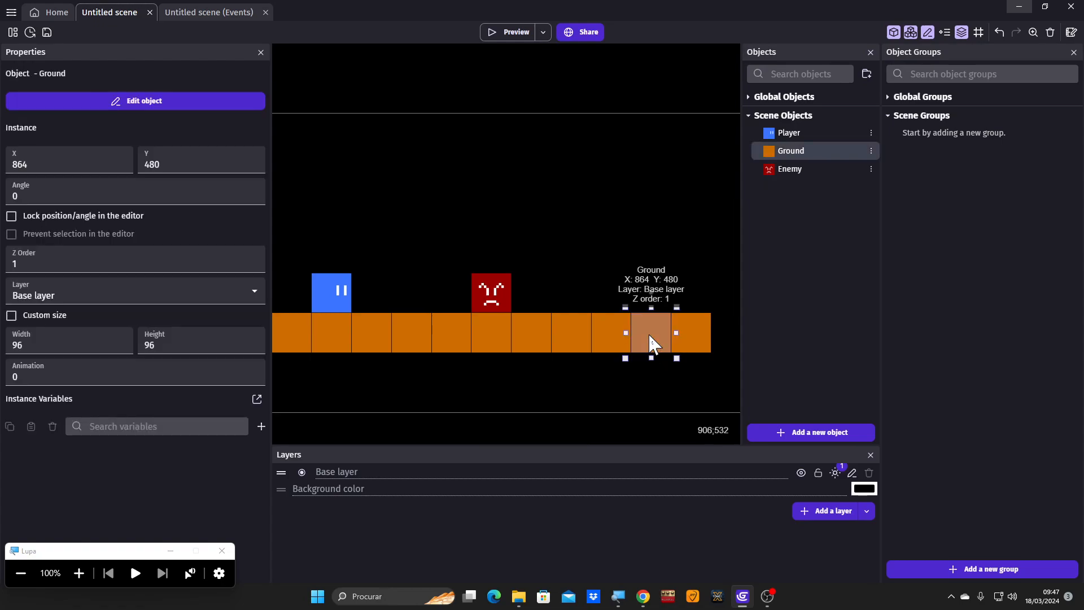
pyautogui.click(680, 244)
pyautogui.hotkey('ctrl', 'v')
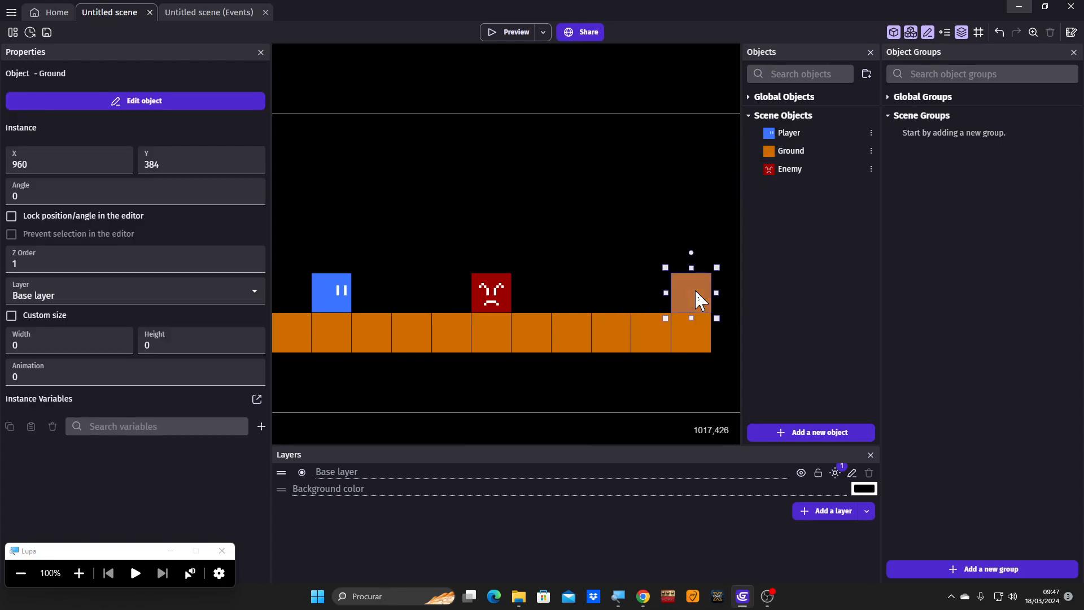
pyautogui.hotkey('ctrl', 'v')
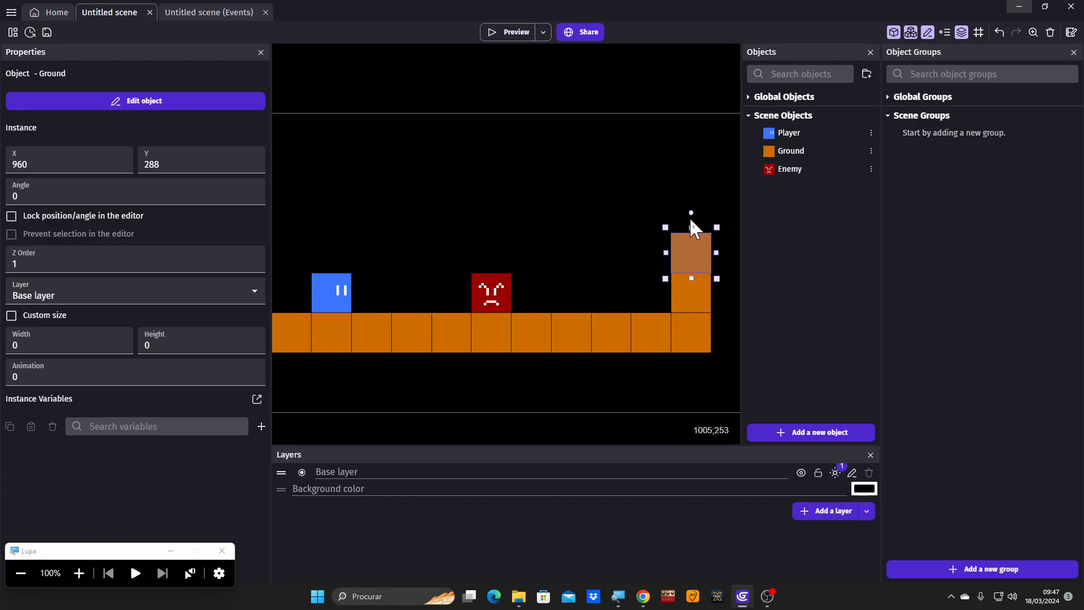
pyautogui.hotkey('ctrl', 'v')
pyautogui.hotkey('ctrl', 'v')
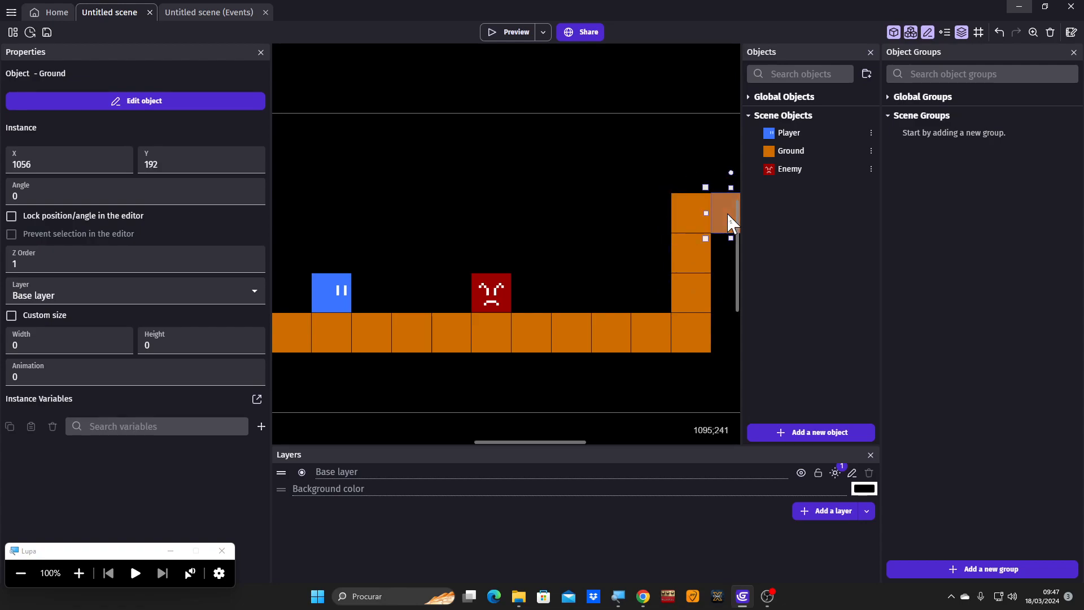
pyautogui.click(594, 235)
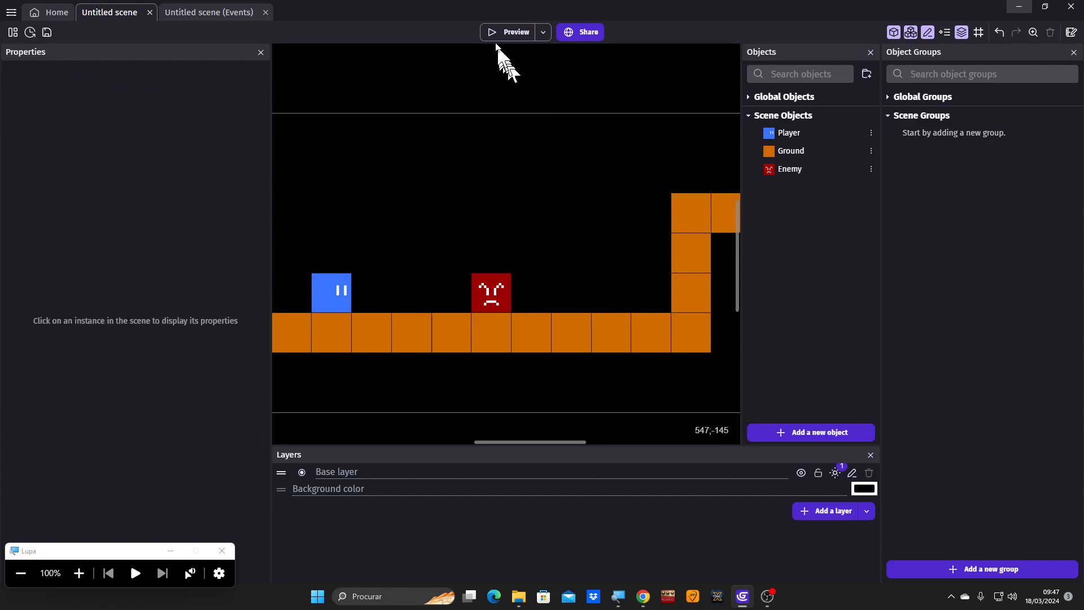
# - Preview the game, jump the player onto the enemy, run to the wall and back, and close the preview
pyautogui.click(499, 32)
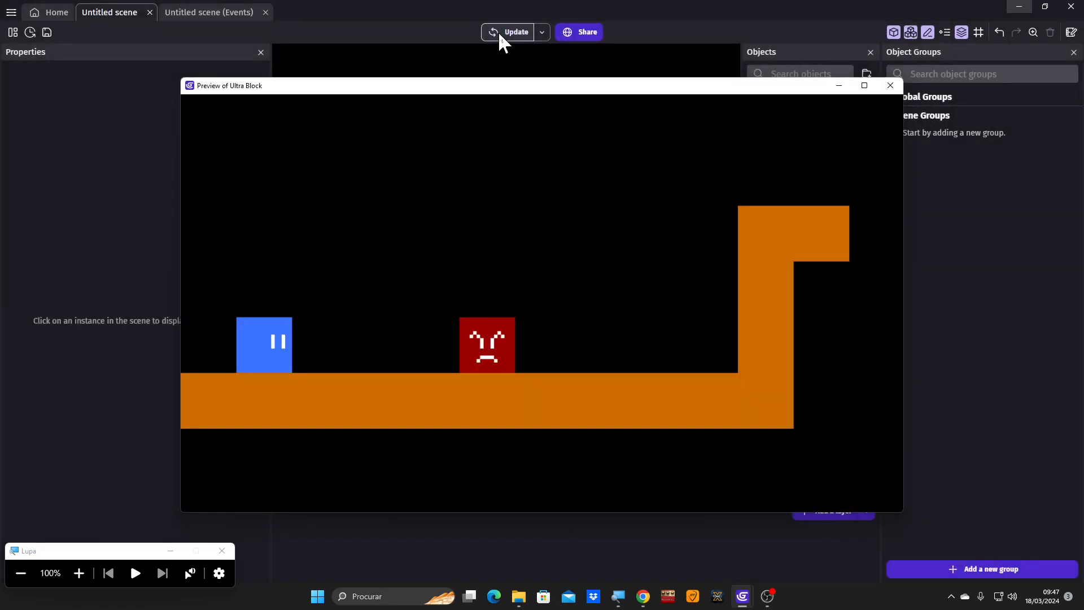
pyautogui.press('Right')
pyautogui.press('space')
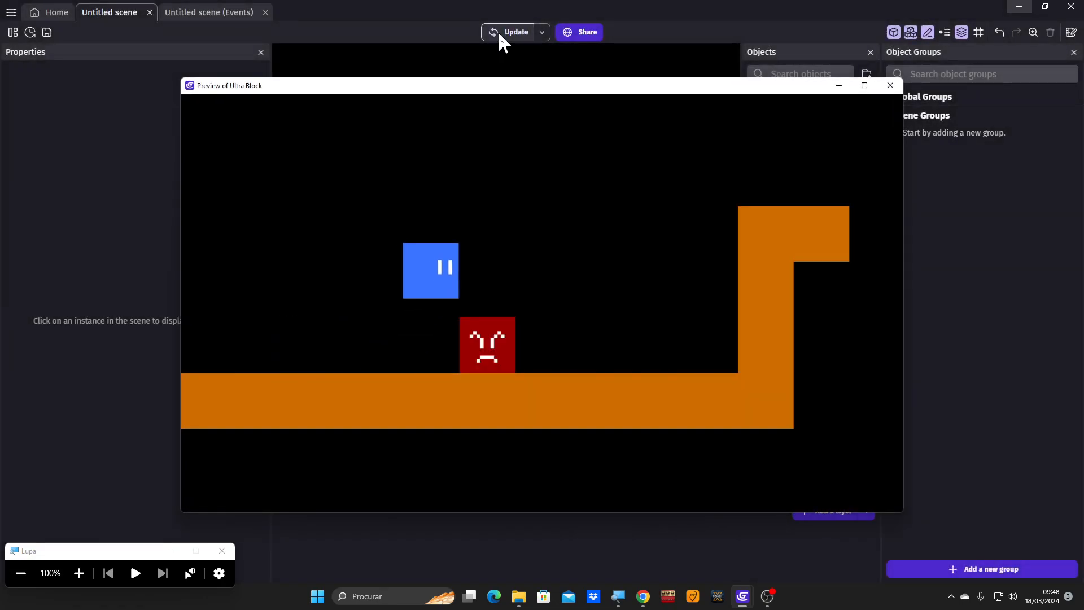
pyautogui.press('Right')
pyautogui.press('space')
pyautogui.press('space')
pyautogui.press('space')
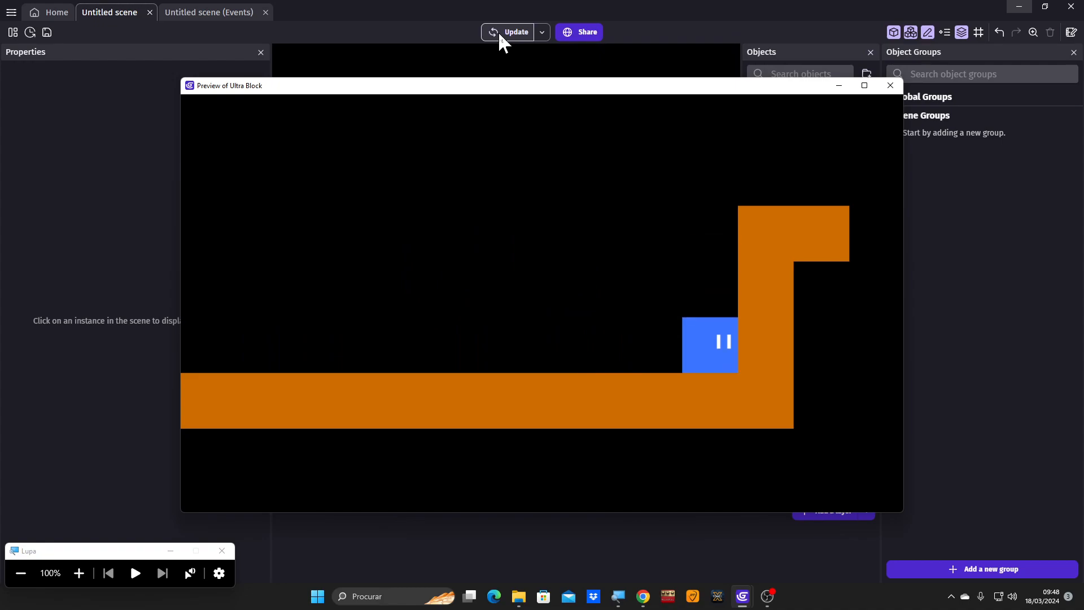
pyautogui.press('Left')
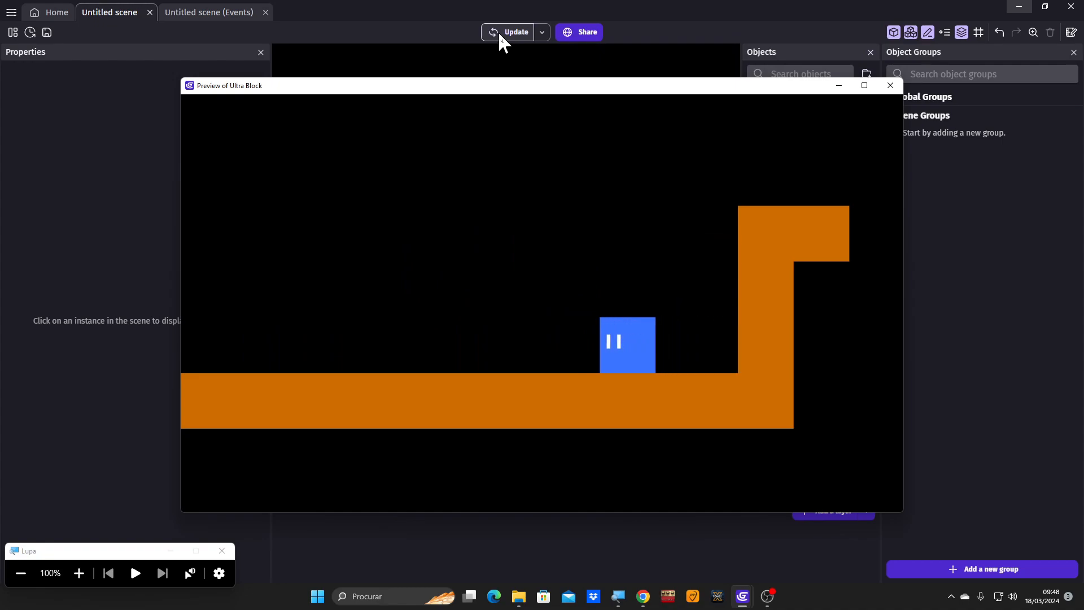
pyautogui.click(891, 85)
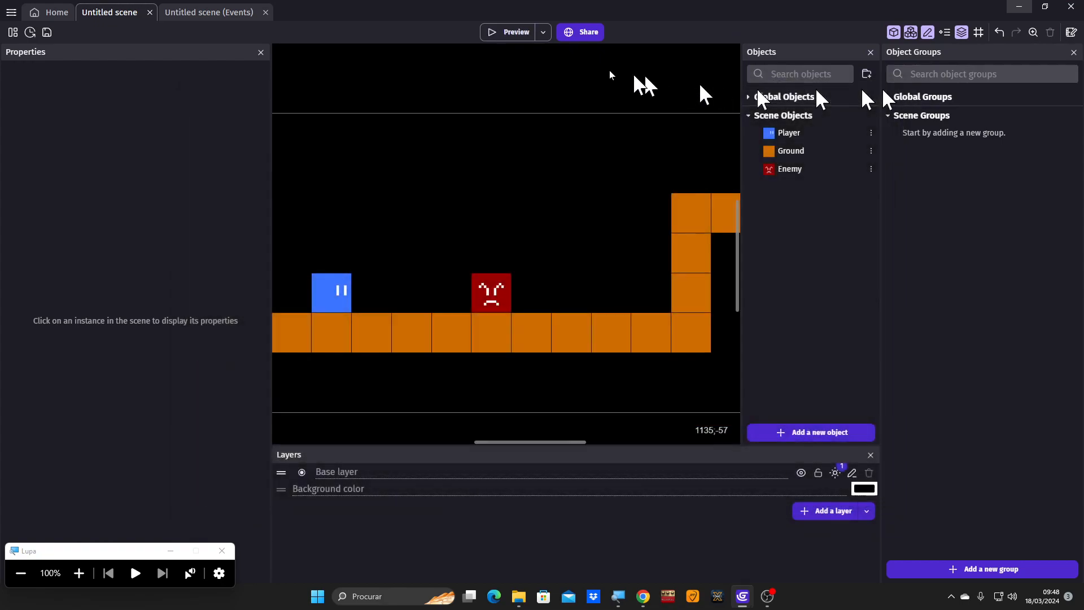
# - Duplicate the enemy to X 864, Y 384, on the floor beside the wall
pyautogui.click(488, 286)
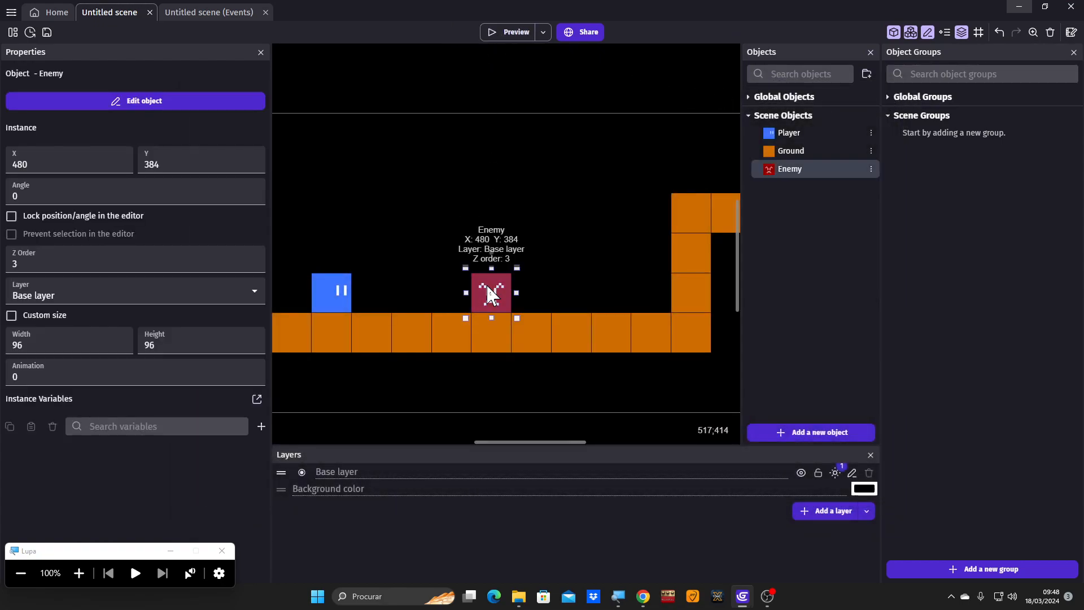
pyautogui.click(649, 281)
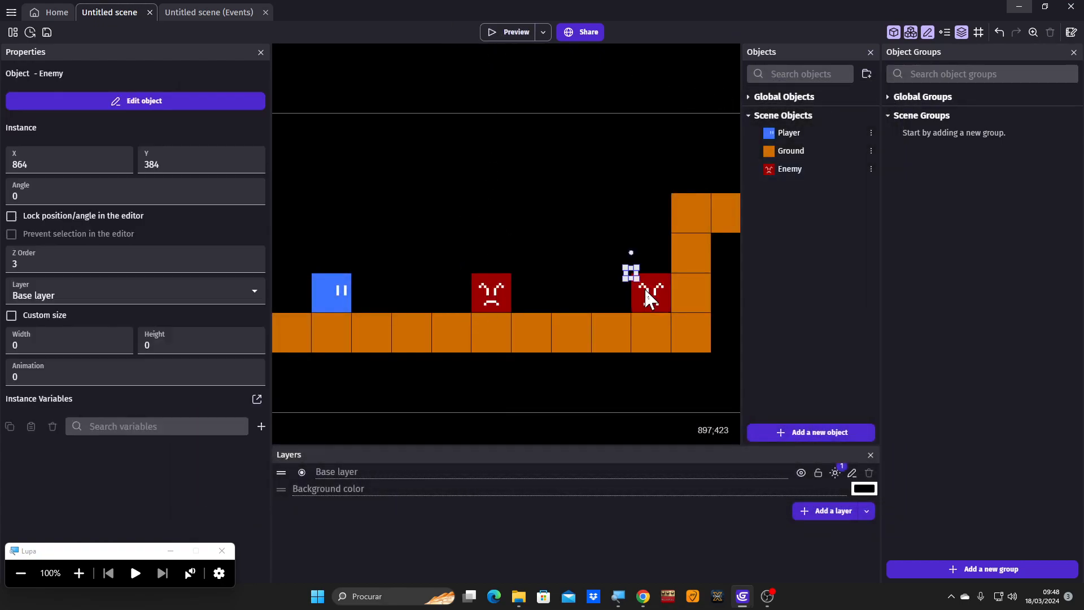
# - Preview the scene again, jump the player onto both enemies on the way to the wall, and close the preview
pyautogui.click(497, 32)
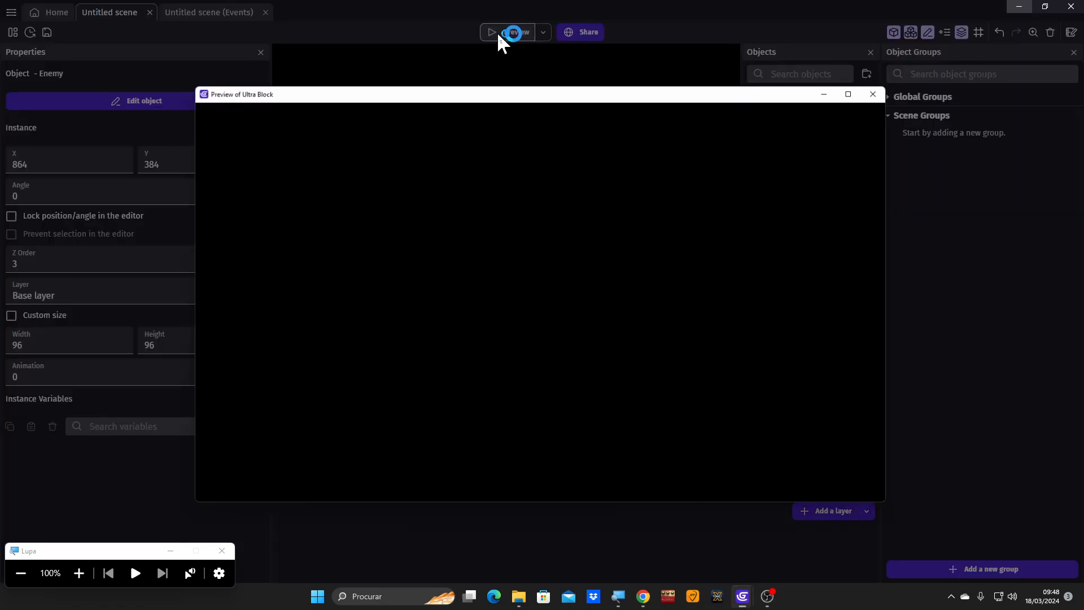
pyautogui.press('Right')
pyautogui.press('space')
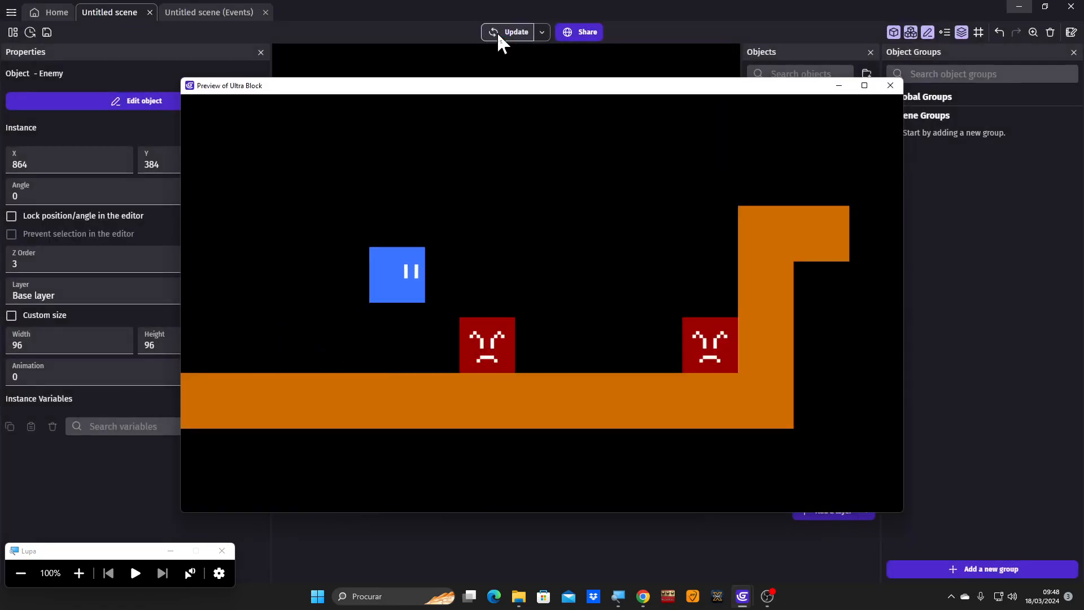
pyautogui.press('Right')
pyautogui.press('space')
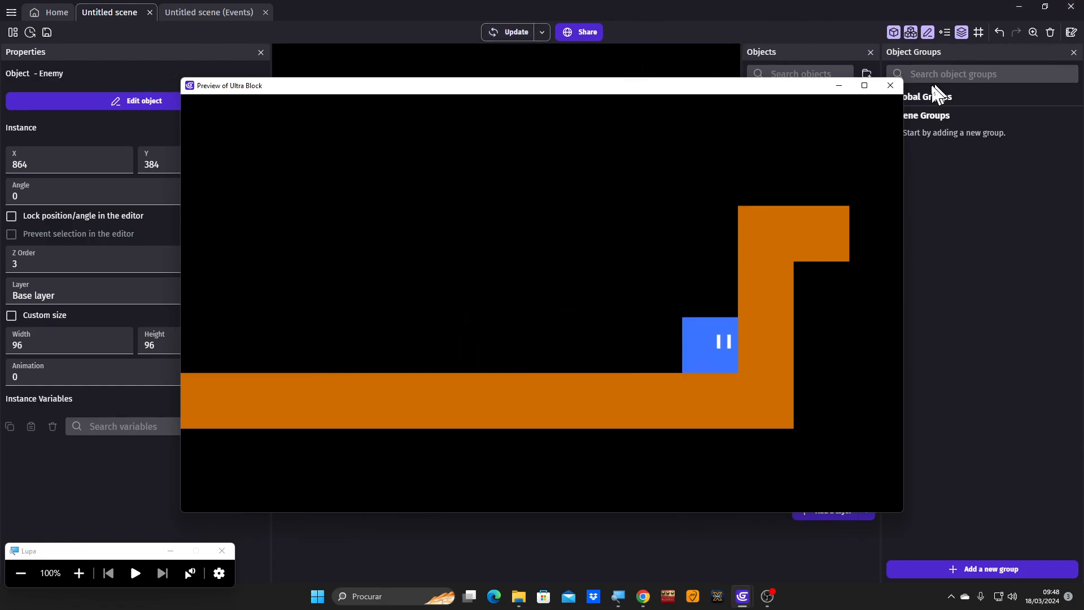
pyautogui.click(890, 86)
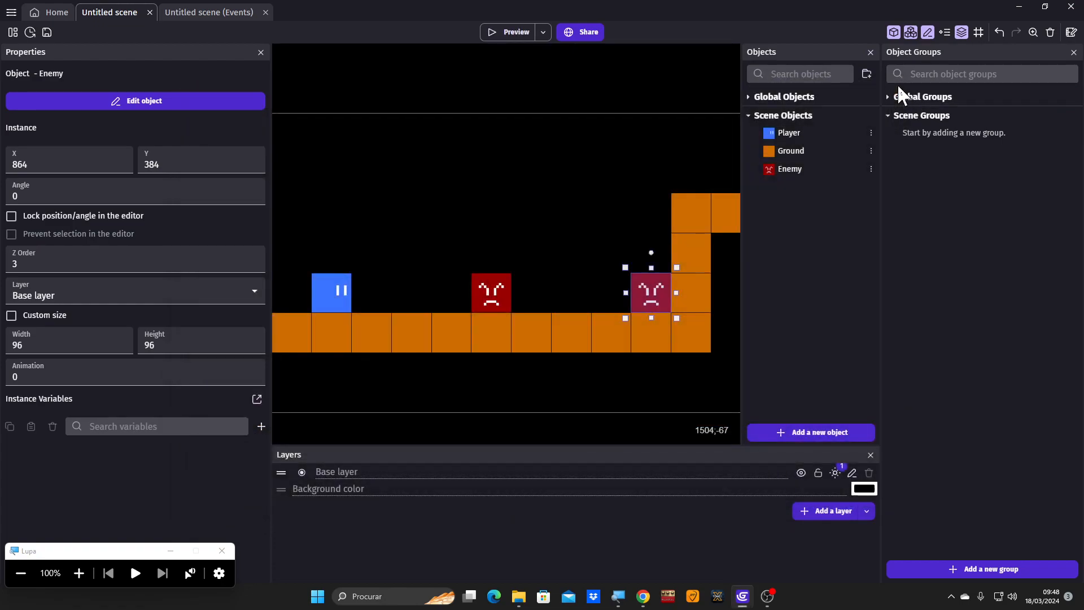
pyautogui.click(611, 192)
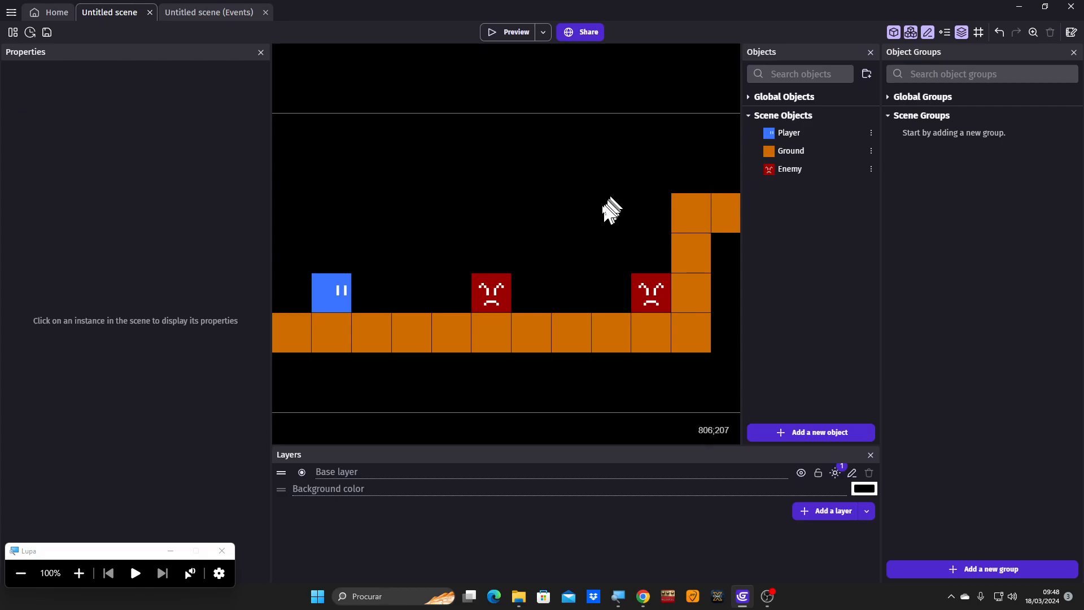
# - Add the Smooth Camera behavior to the Player object, finding it with the search "smooth camera", and apply the changes with its default settings
pyautogui.doubleClick(339, 291)
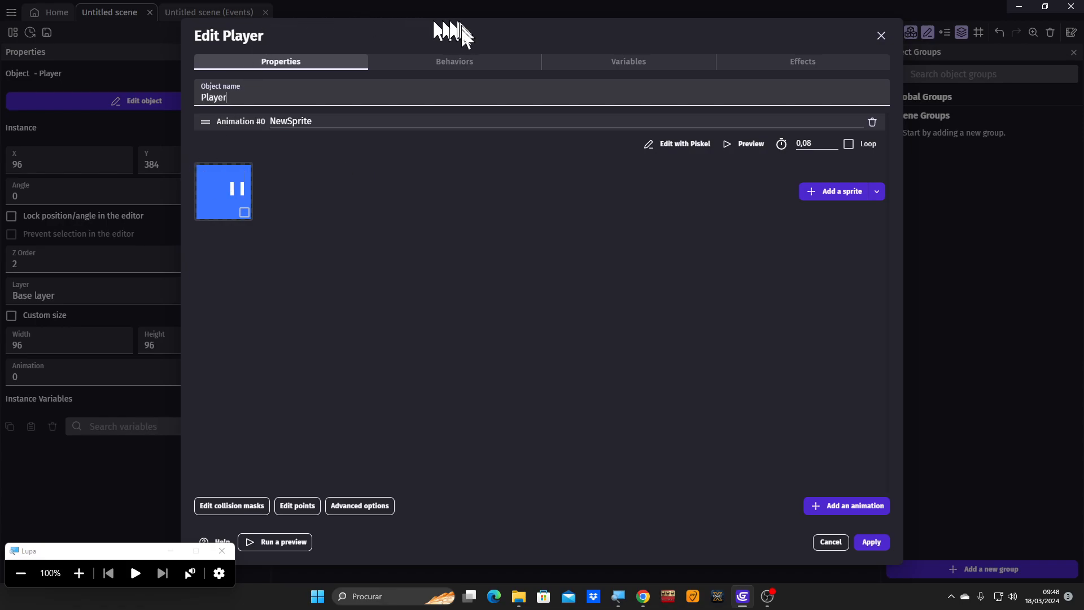
pyautogui.click(454, 61)
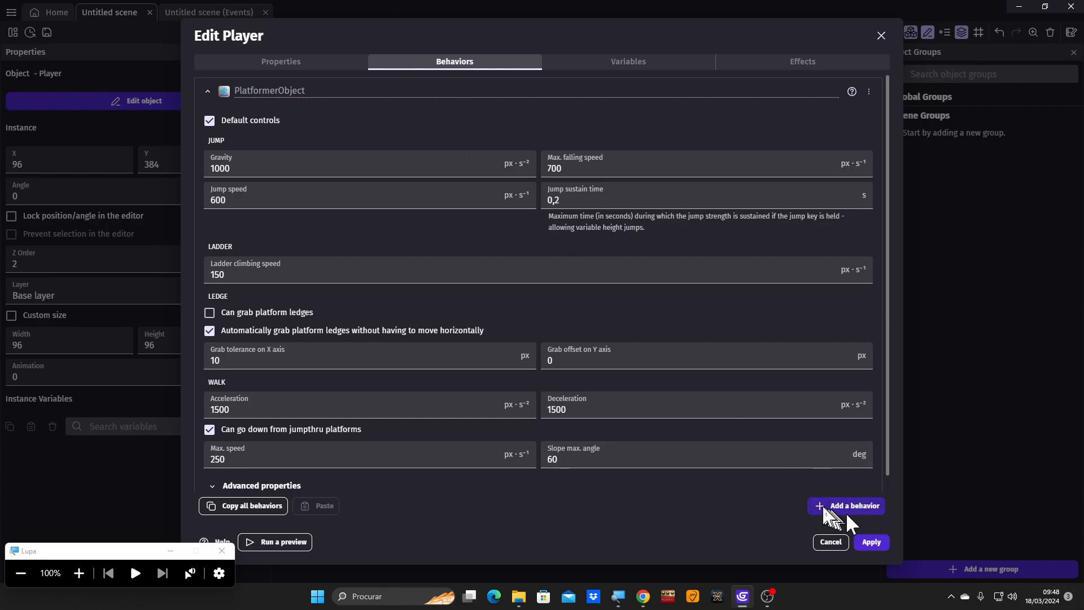
pyautogui.click(824, 506)
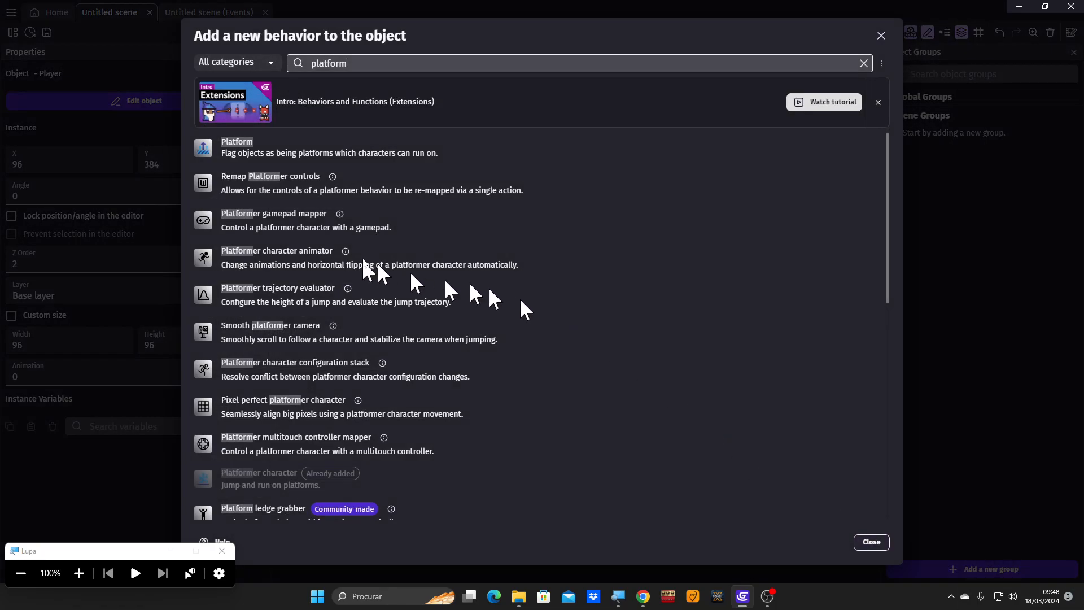
pyautogui.click(79, 574)
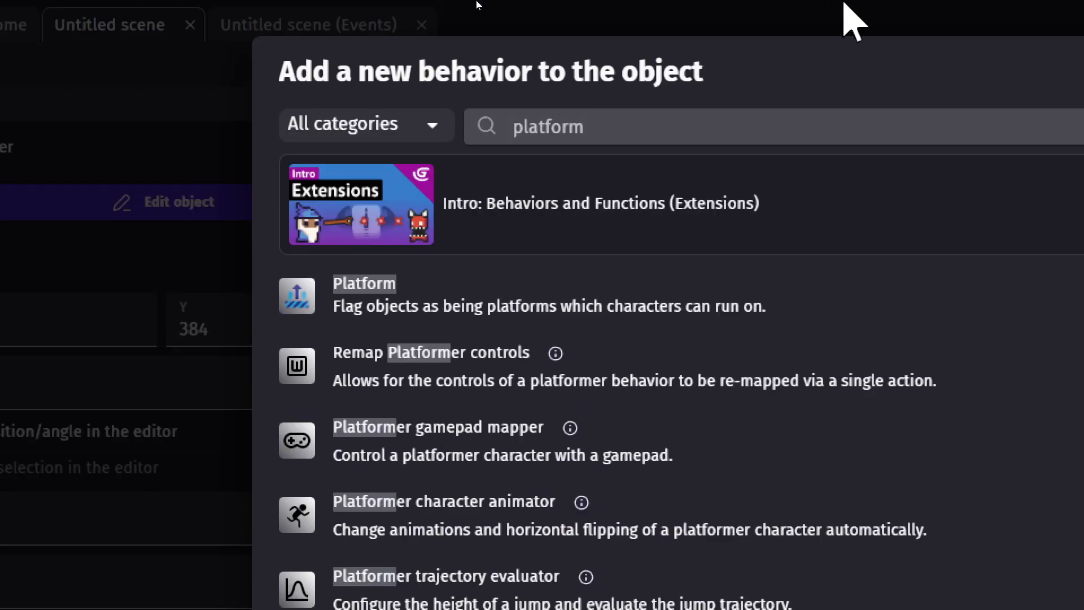
pyautogui.click(537, 122)
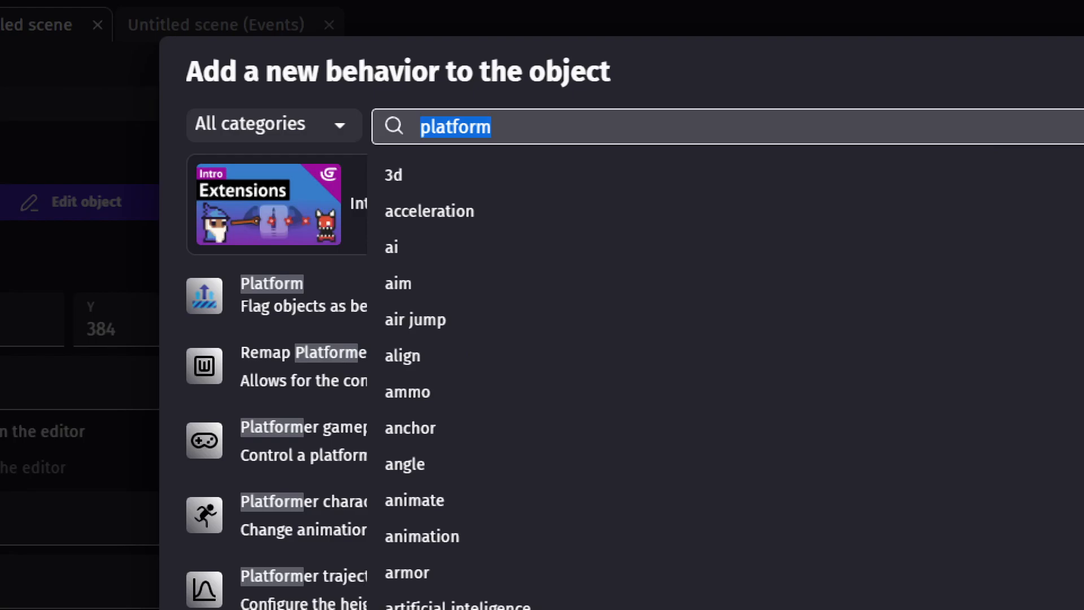
pyautogui.write('smooth')
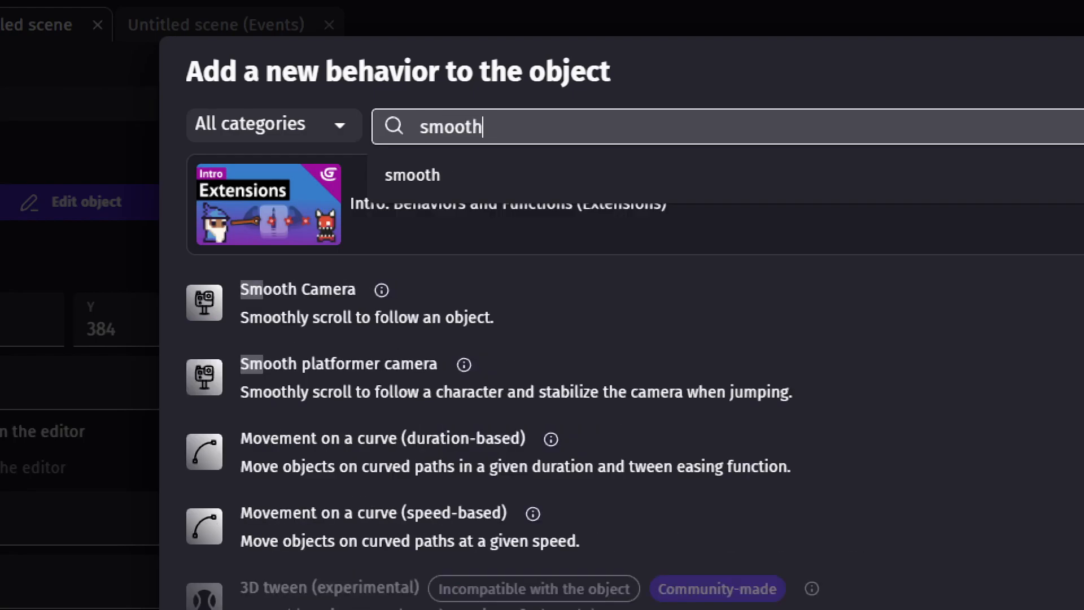
pyautogui.write(' camera')
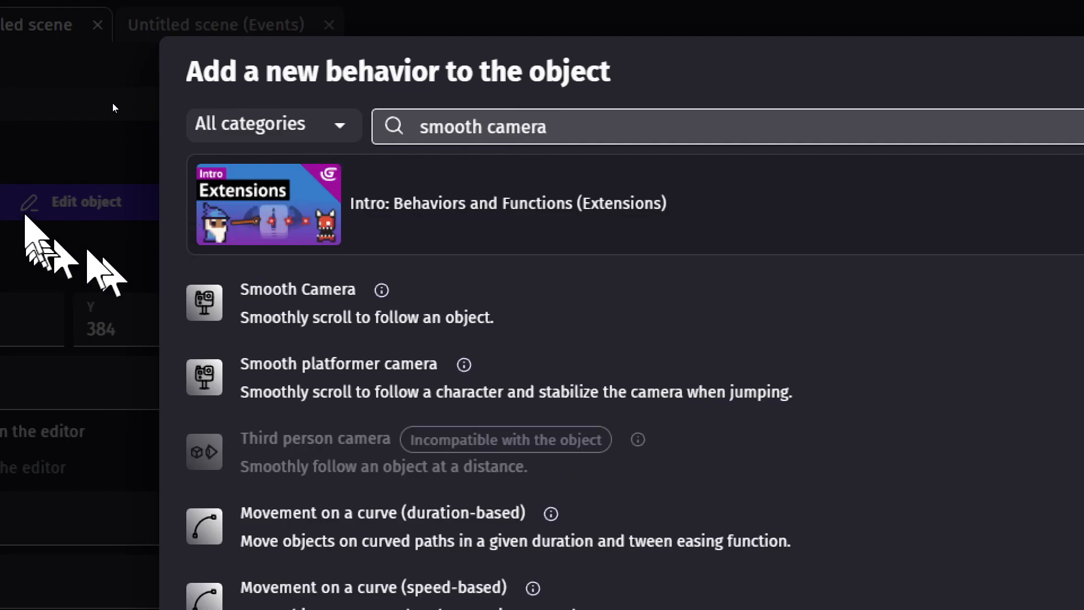
pyautogui.click(279, 303)
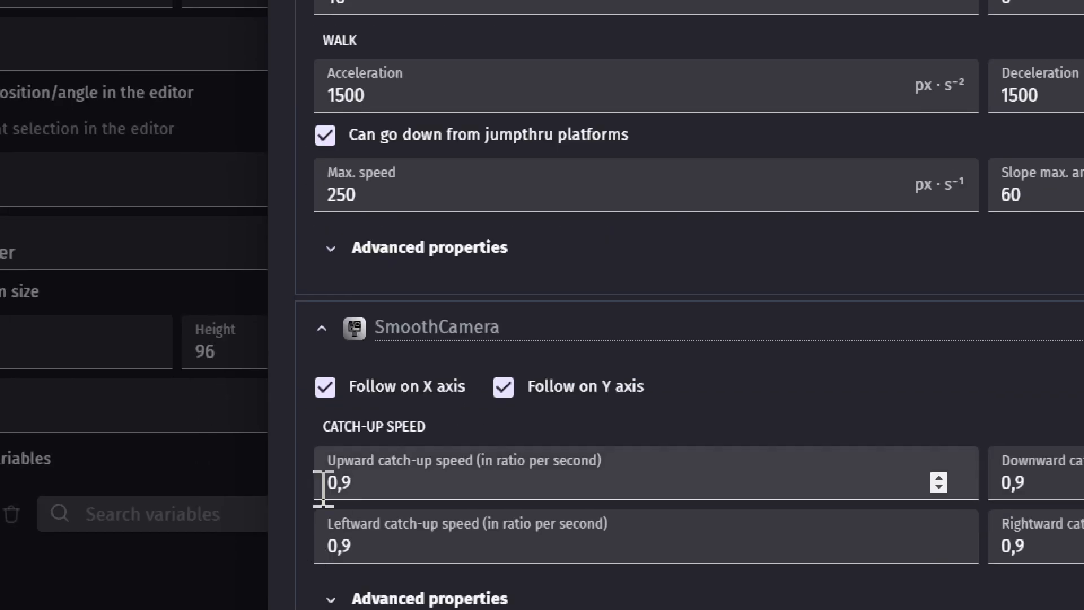
pyautogui.click(39, 535)
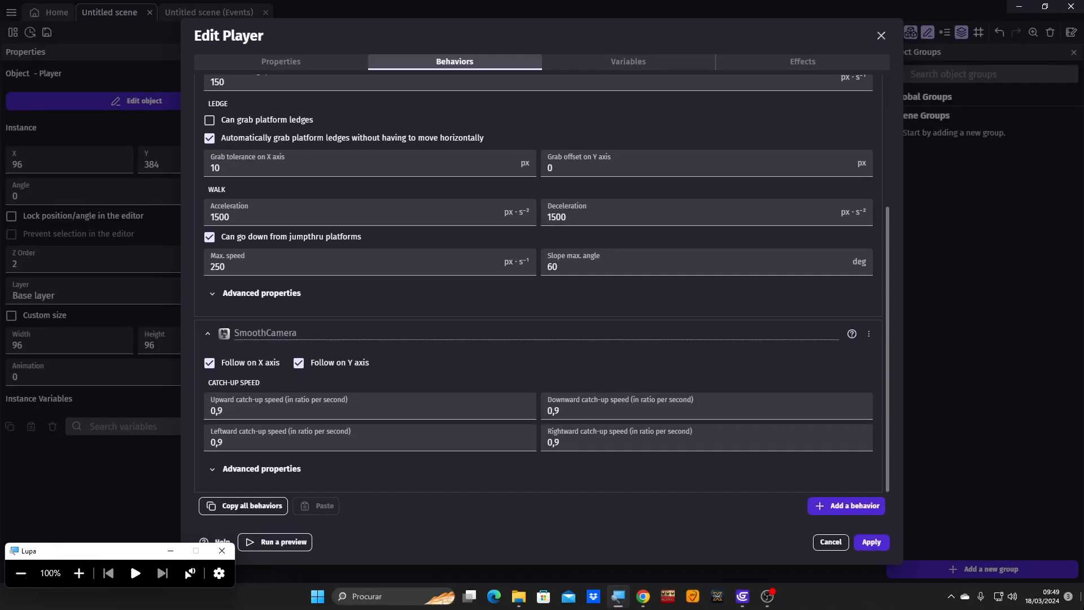
pyautogui.click(871, 542)
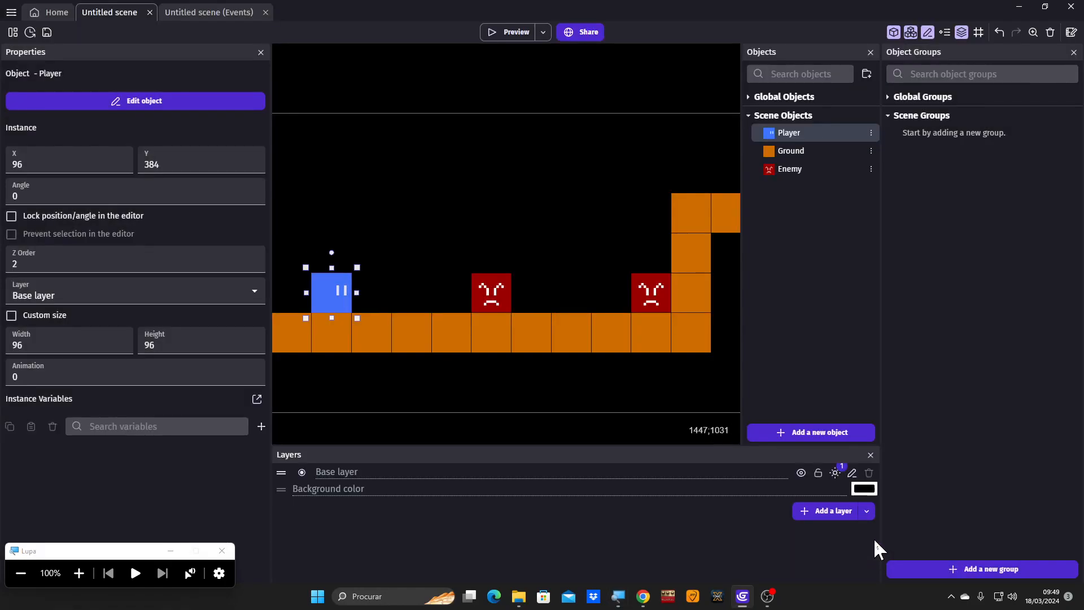
# - Preview the scene with the smooth camera, jump the player onto both enemies, move back and forth near the wall, and close the preview
pyautogui.click(496, 33)
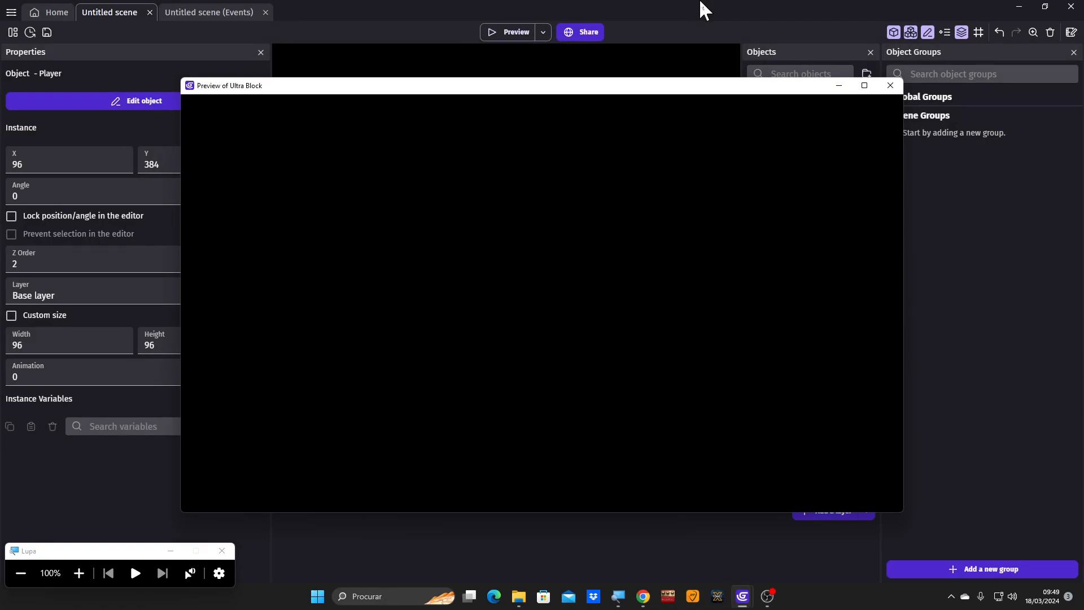
pyautogui.press('Right')
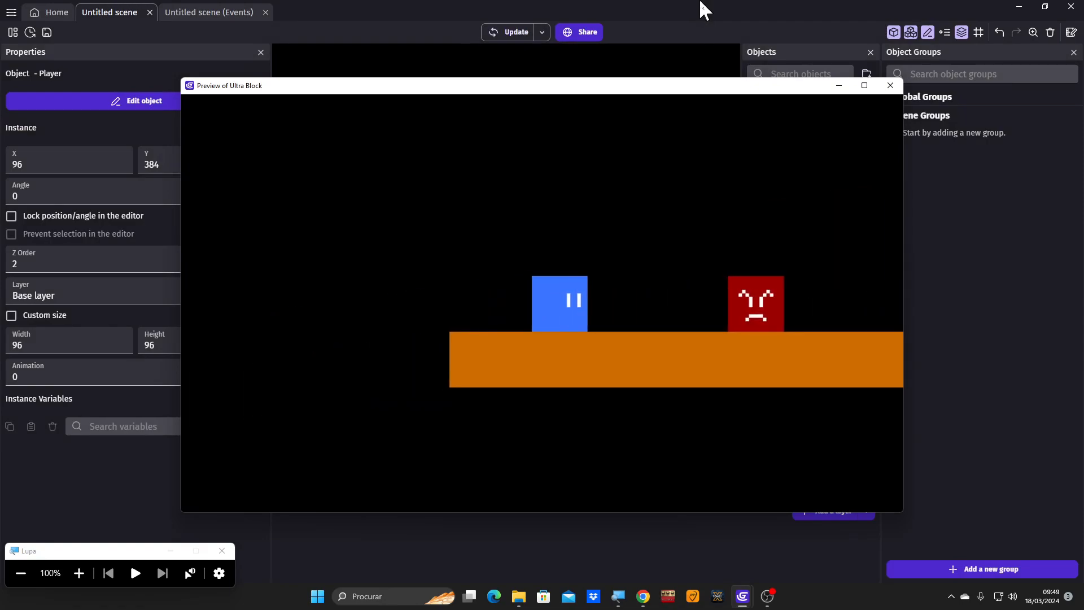
pyautogui.press('space')
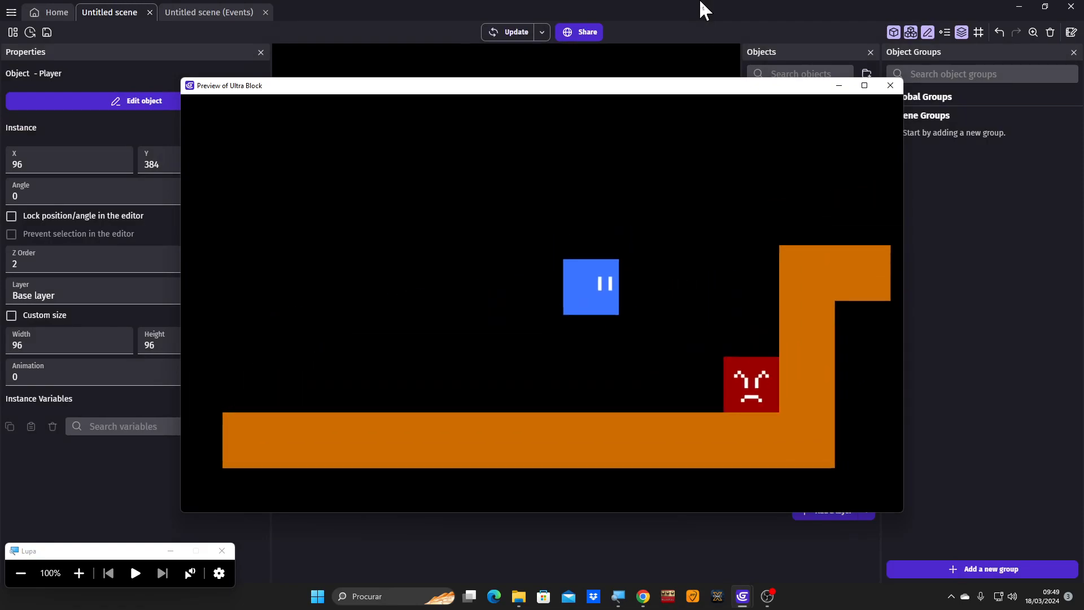
pyautogui.press('space')
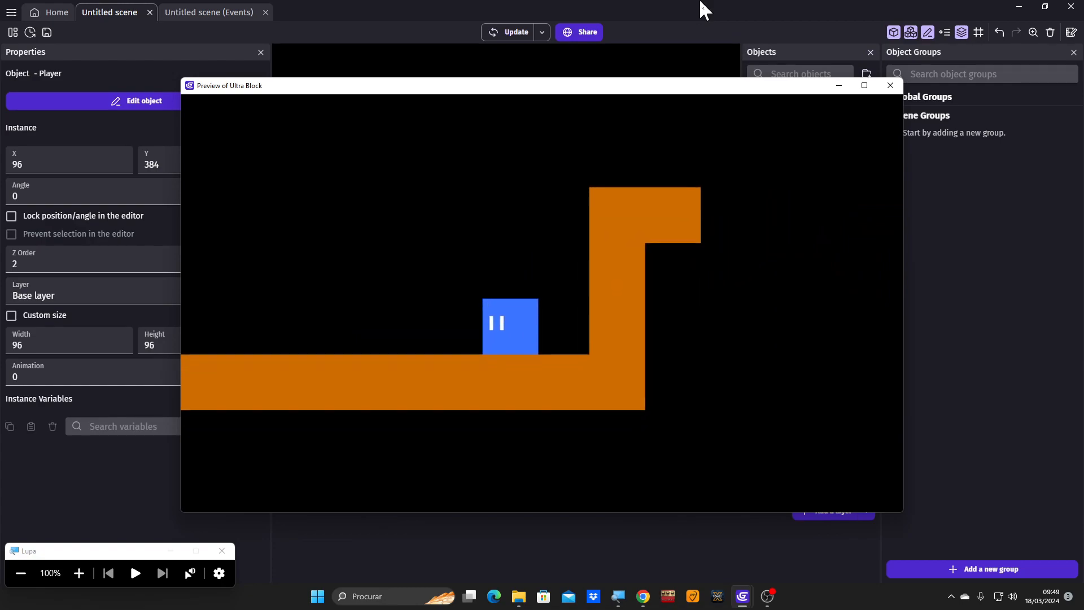
pyautogui.press('Left')
pyautogui.press('space')
pyautogui.press('space')
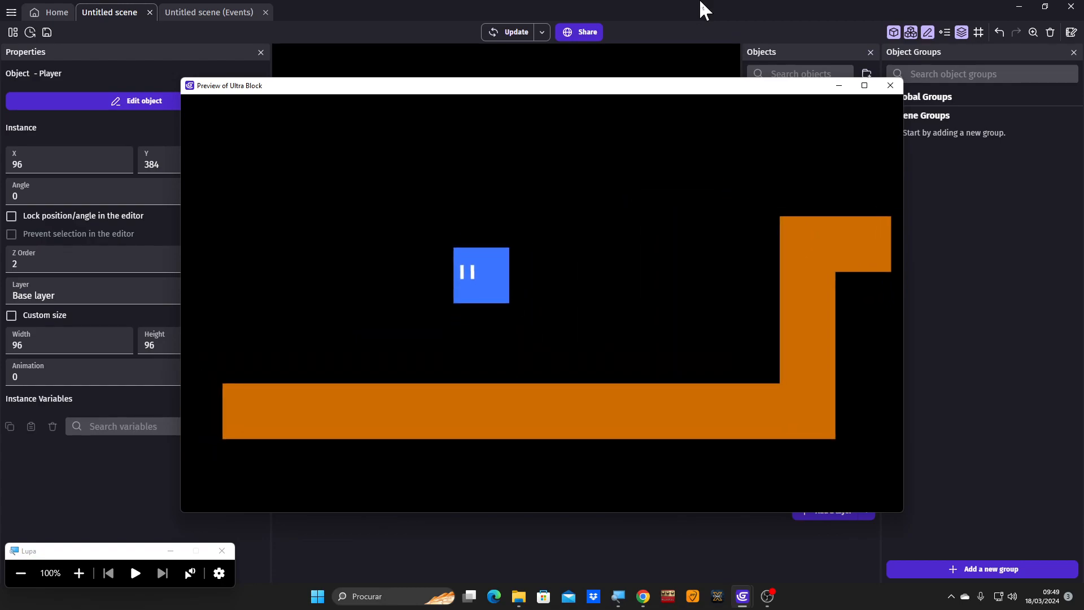
pyautogui.press('Right')
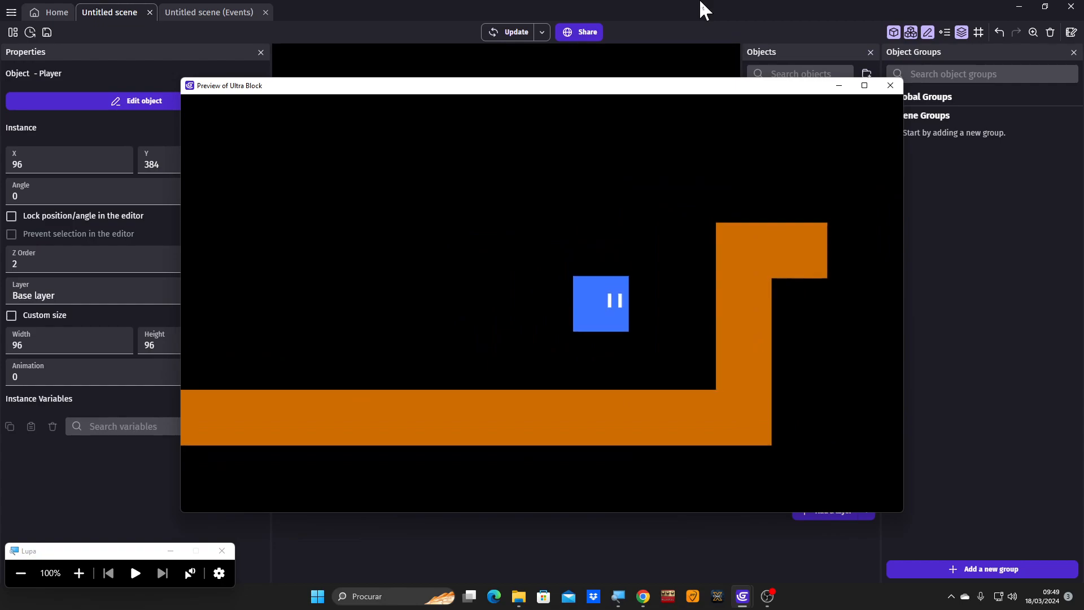
pyautogui.press('Left')
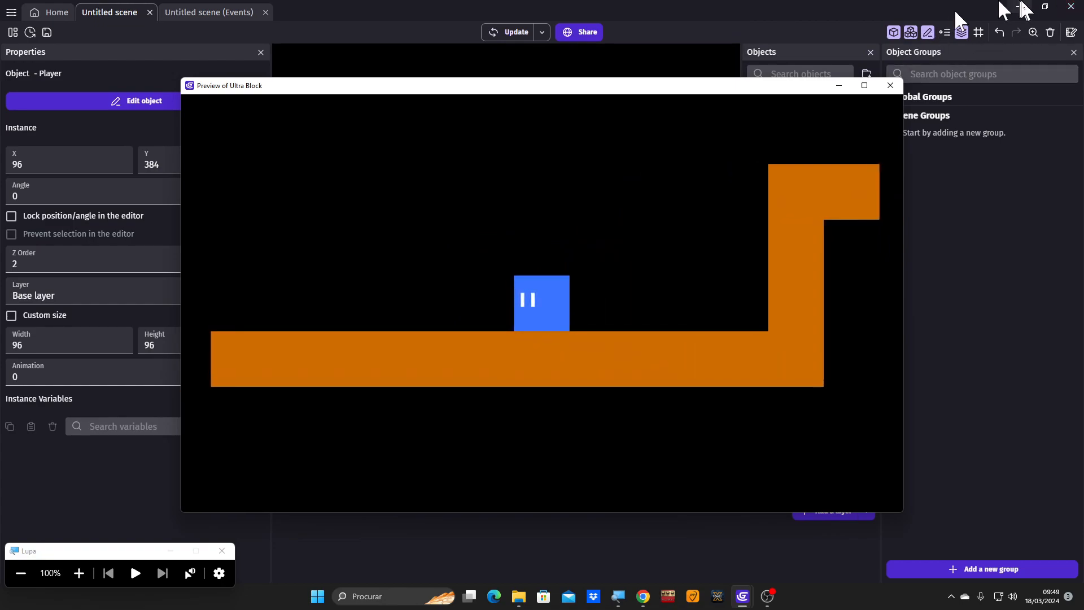
pyautogui.click(891, 86)
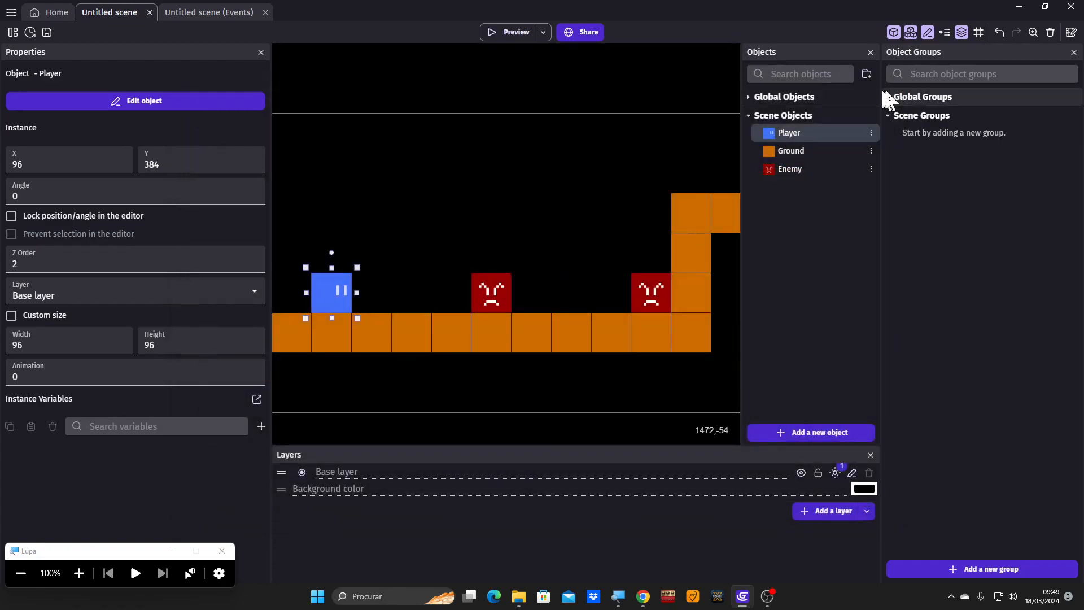
# - Move the enemy beside the wall two grid cells along the floor towards the player, and deselect it
pyautogui.click(452, 202)
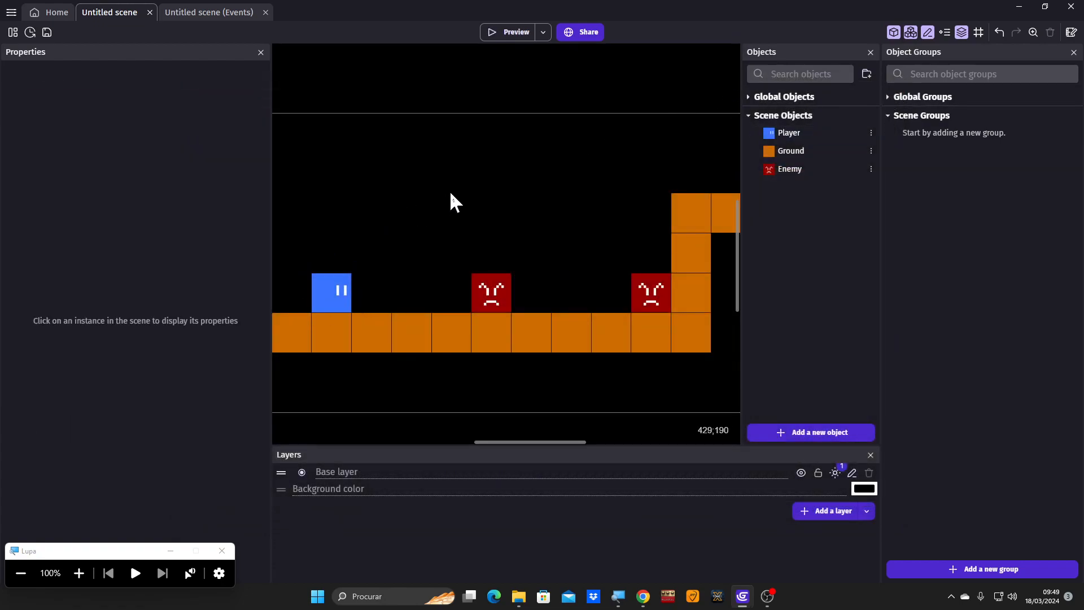
pyautogui.click(643, 305)
pyautogui.moveTo(636, 302); pyautogui.dragTo(579, 301)
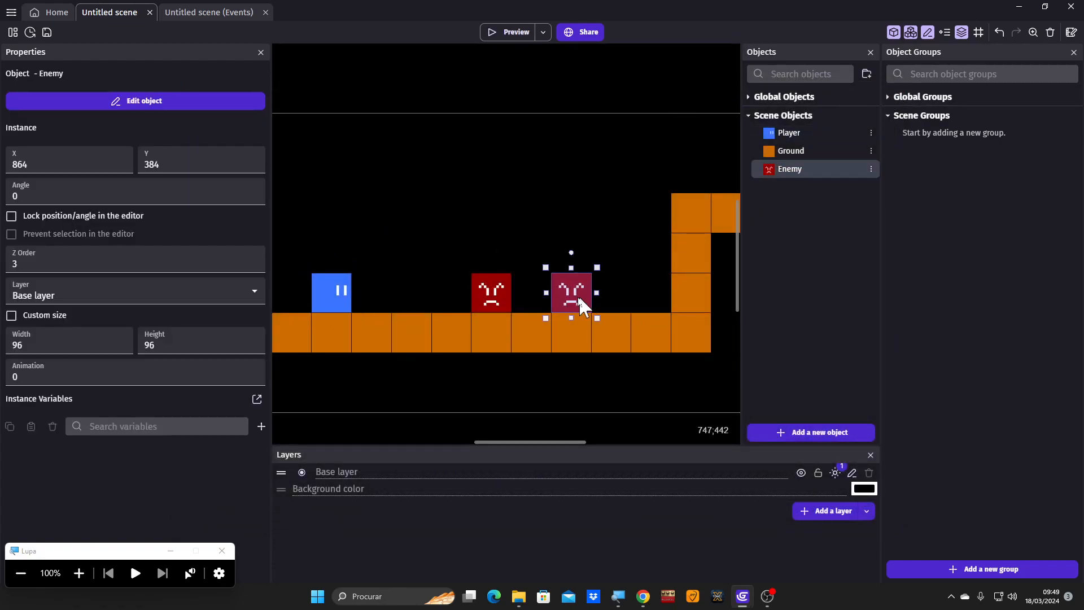
pyautogui.click(604, 180)
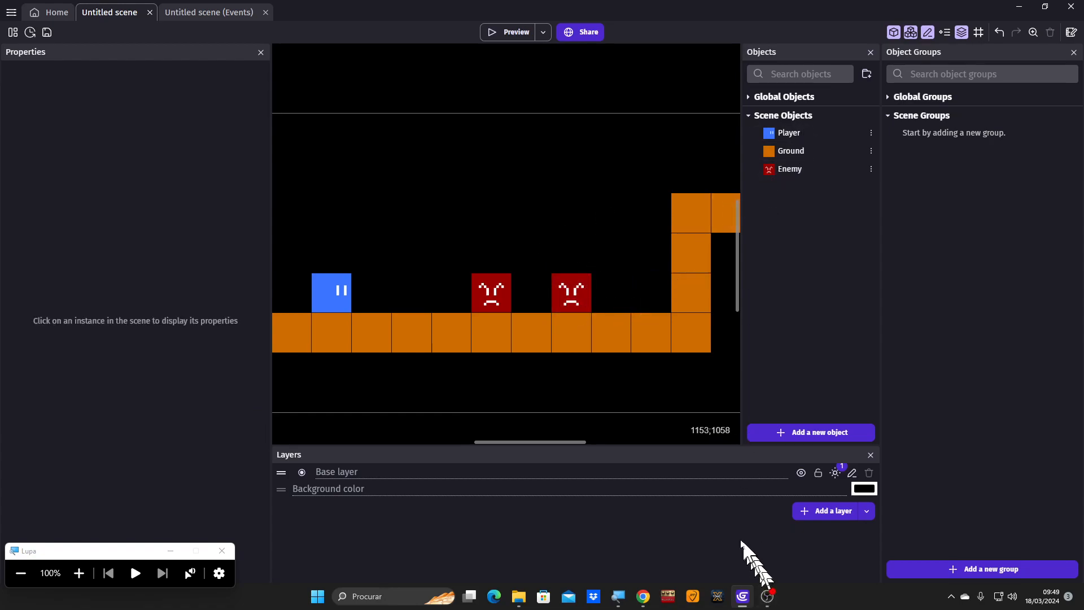
# - Create a new Sprite object from scratch and name it Spring
pyautogui.click(790, 433)
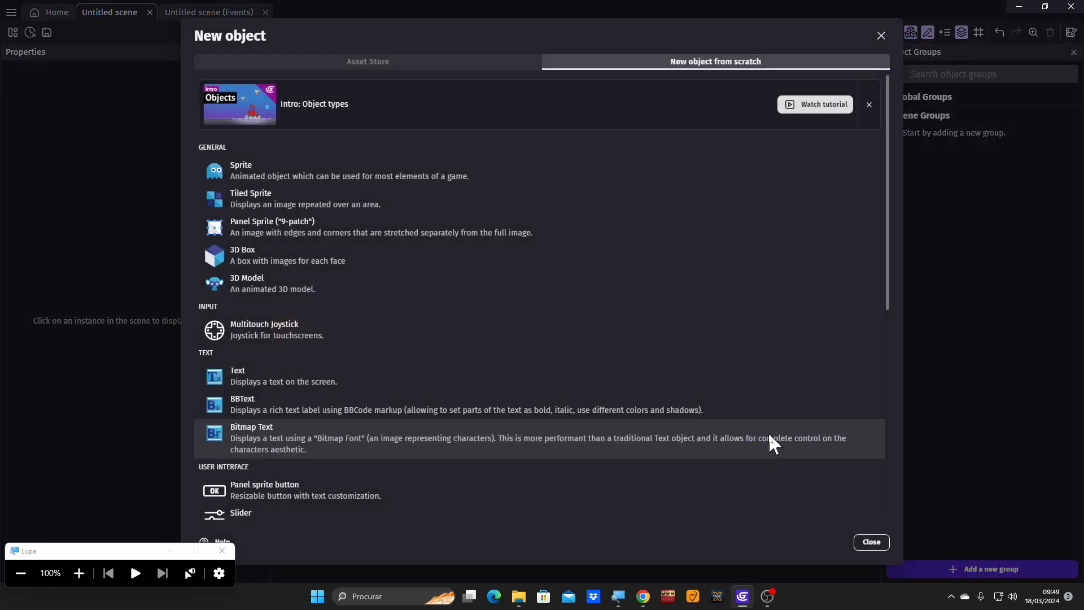
pyautogui.click(245, 171)
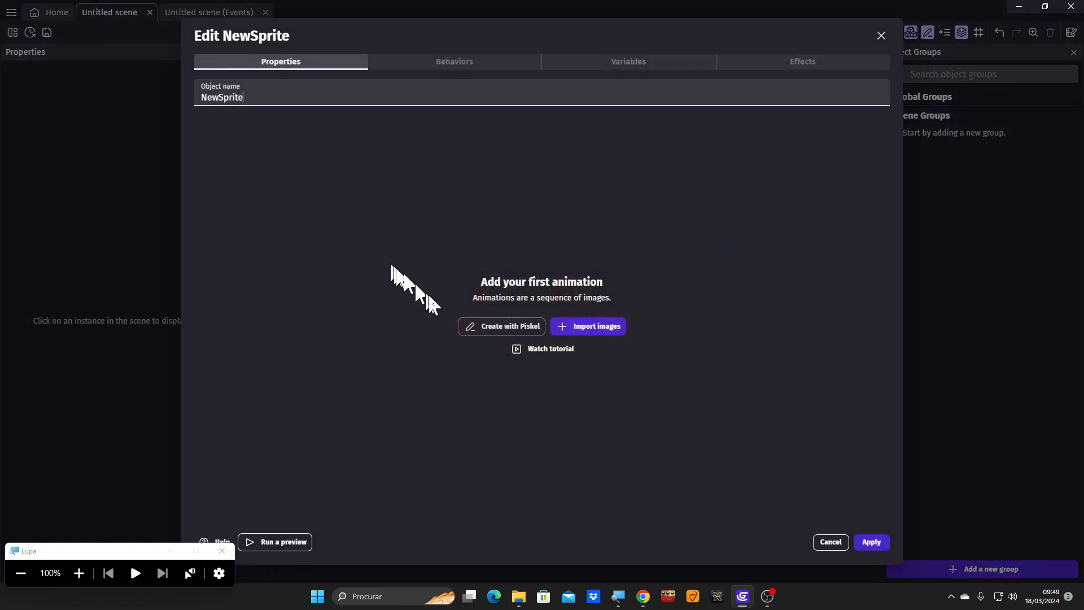
pyautogui.click(73, 576)
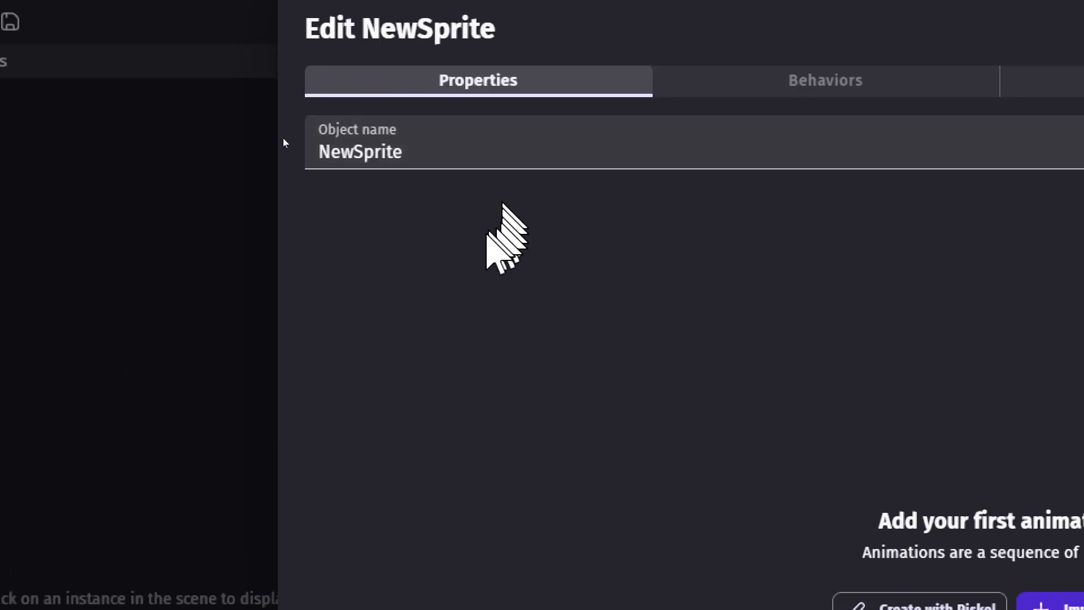
pyautogui.click(429, 155)
pyautogui.doubleClick(429, 154)
pyautogui.write('S')
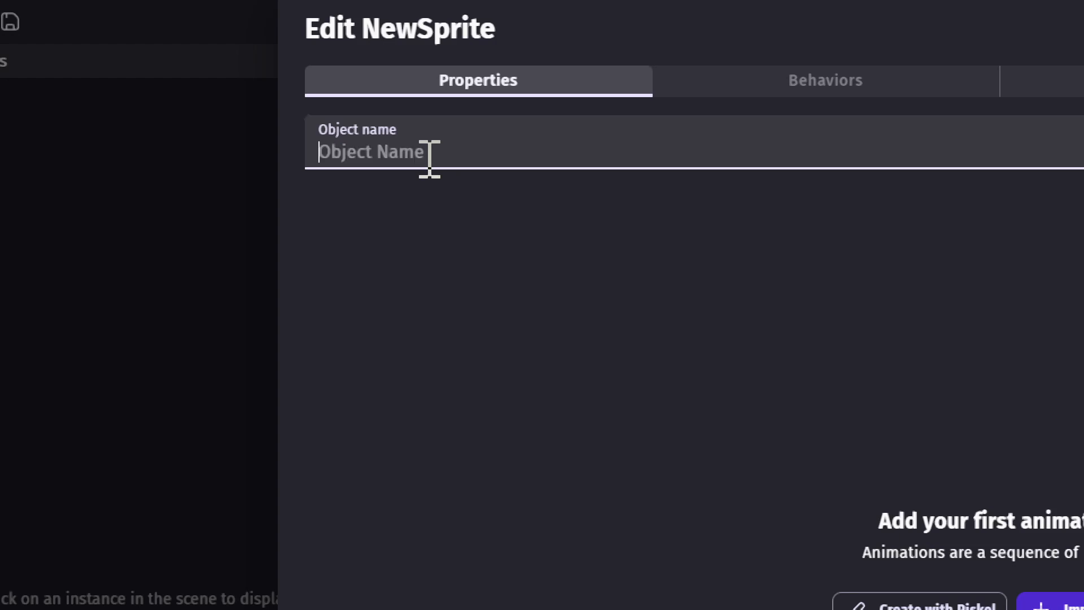
pyautogui.write('pring')
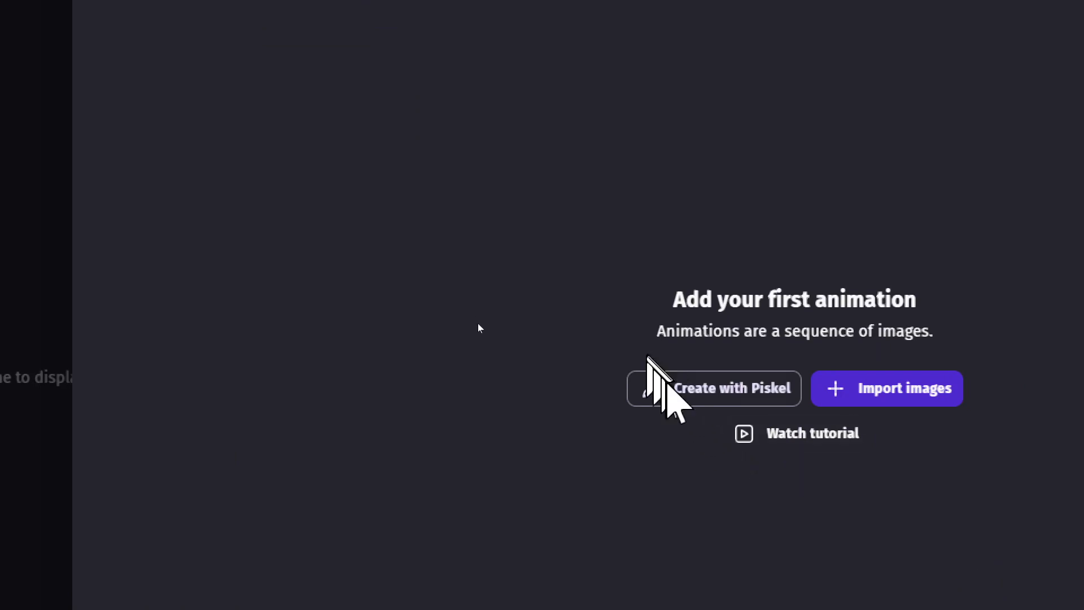
# - Create the sprite's first image with Piskel and resize its canvas to 16 × 16 px
pyautogui.click(671, 389)
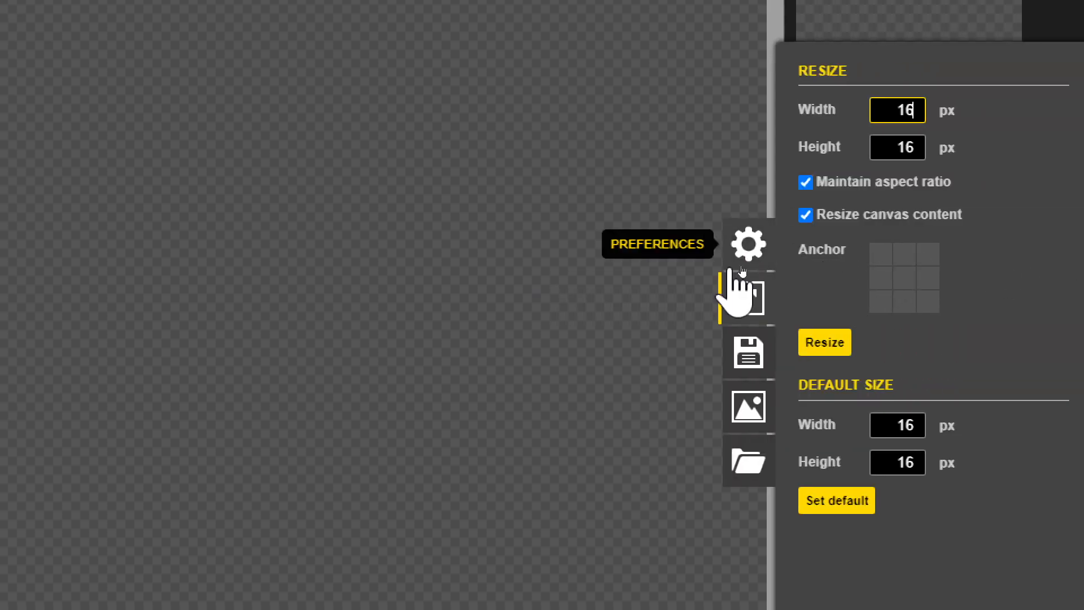
pyautogui.click(752, 299)
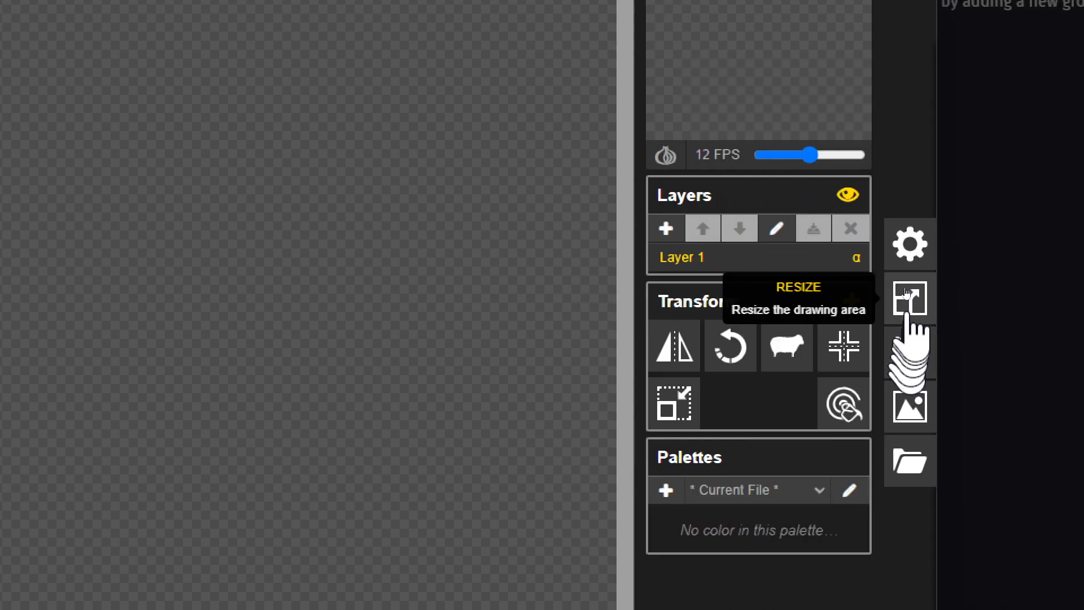
pyautogui.click(1060, 305)
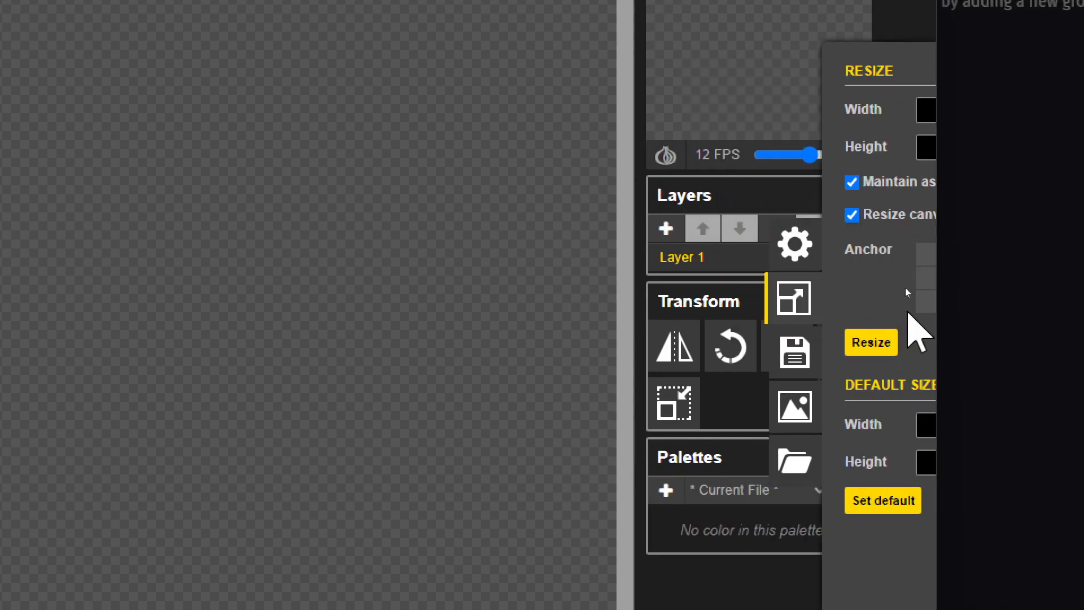
pyautogui.click(754, 109)
pyautogui.write('16')
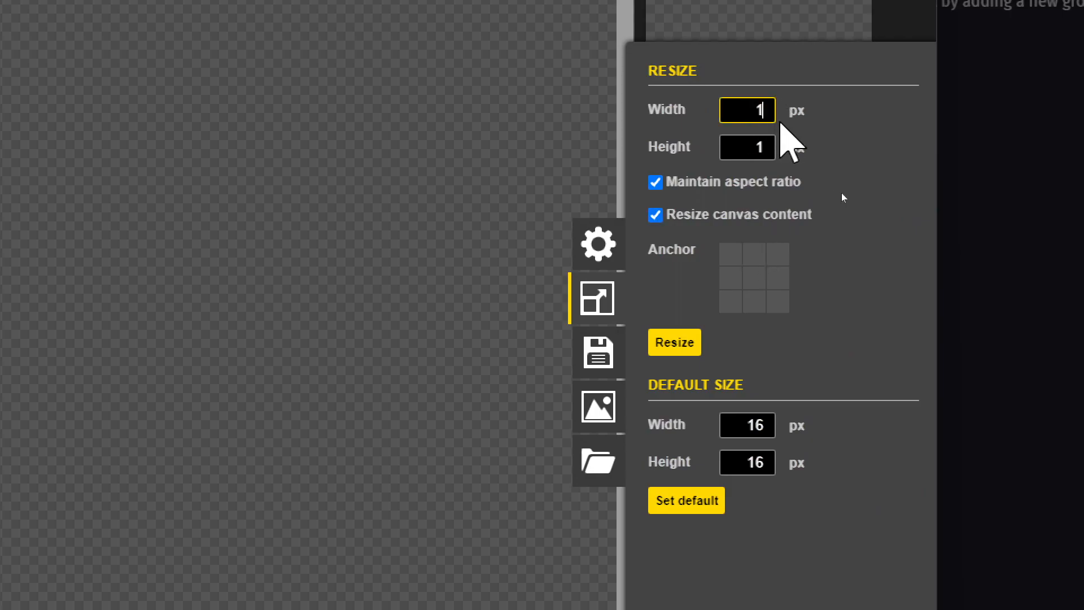
pyautogui.press('Return')
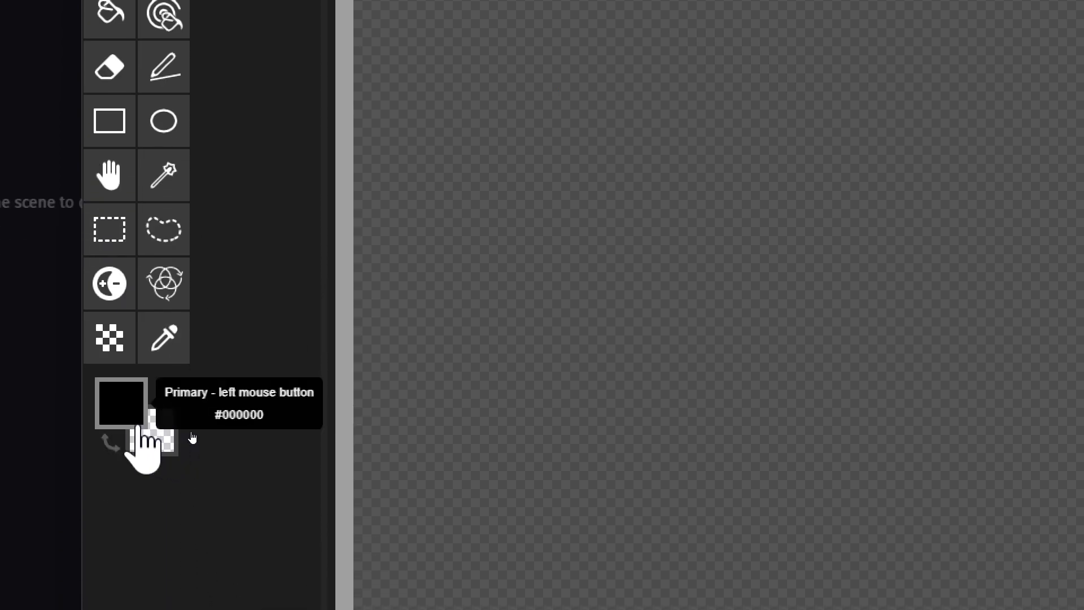
# - Set up the Pen tool with a 4-pixel pen size and the primary colour #ffca00
pyautogui.click(134, 416)
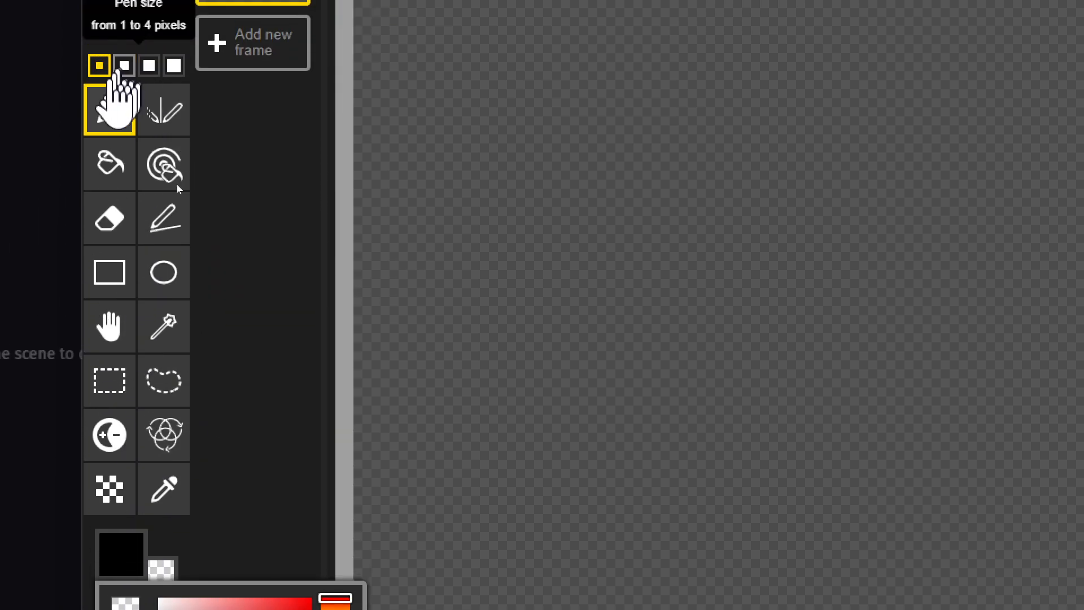
pyautogui.click(105, 165)
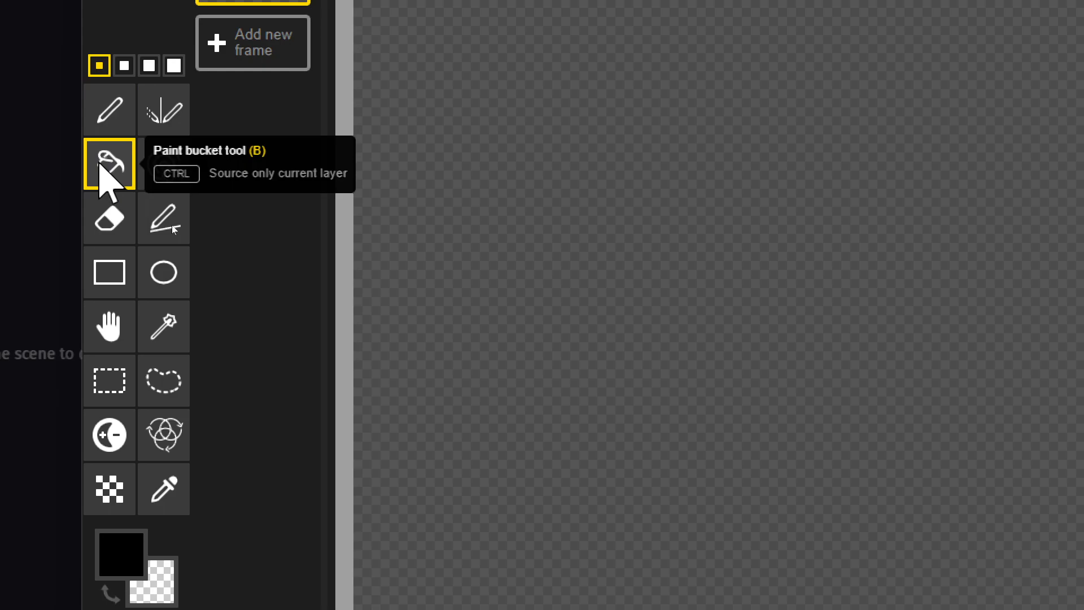
pyautogui.click(106, 112)
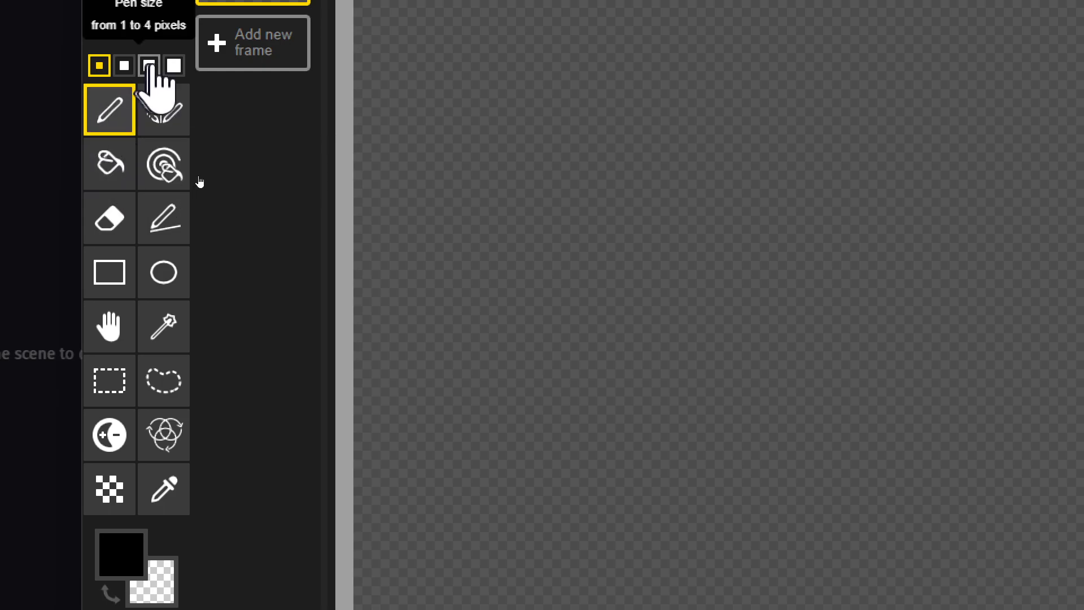
pyautogui.click(173, 66)
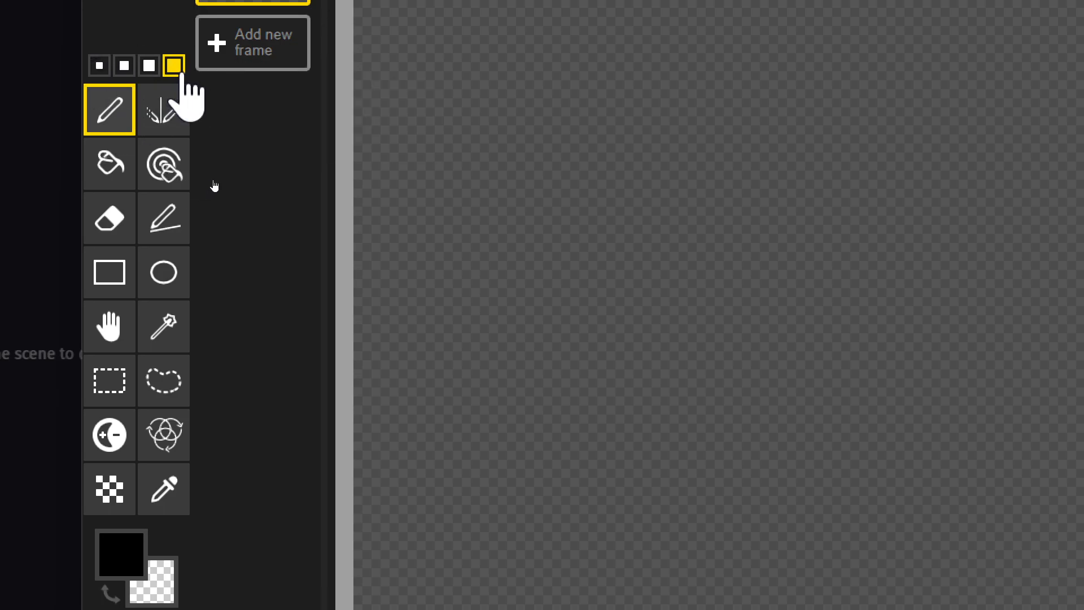
pyautogui.click(116, 559)
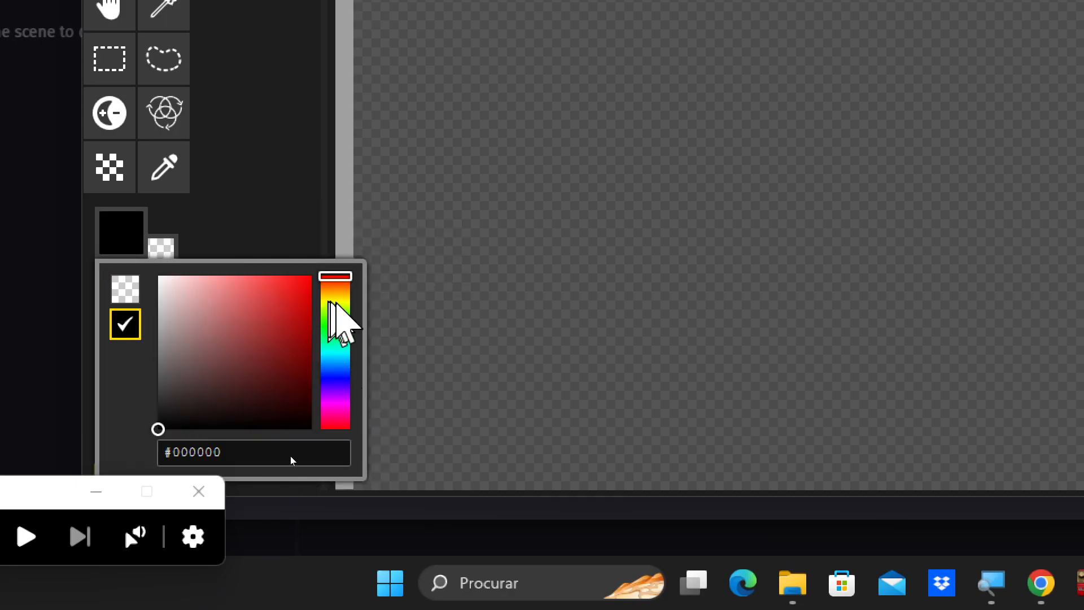
pyautogui.click(335, 303)
pyautogui.moveTo(338, 303)
pyautogui.mouseDown()
pyautogui.moveTo(344, 296)
pyautogui.moveTo(298, 294)
pyautogui.moveTo(326, 278)
pyautogui.mouseUp()
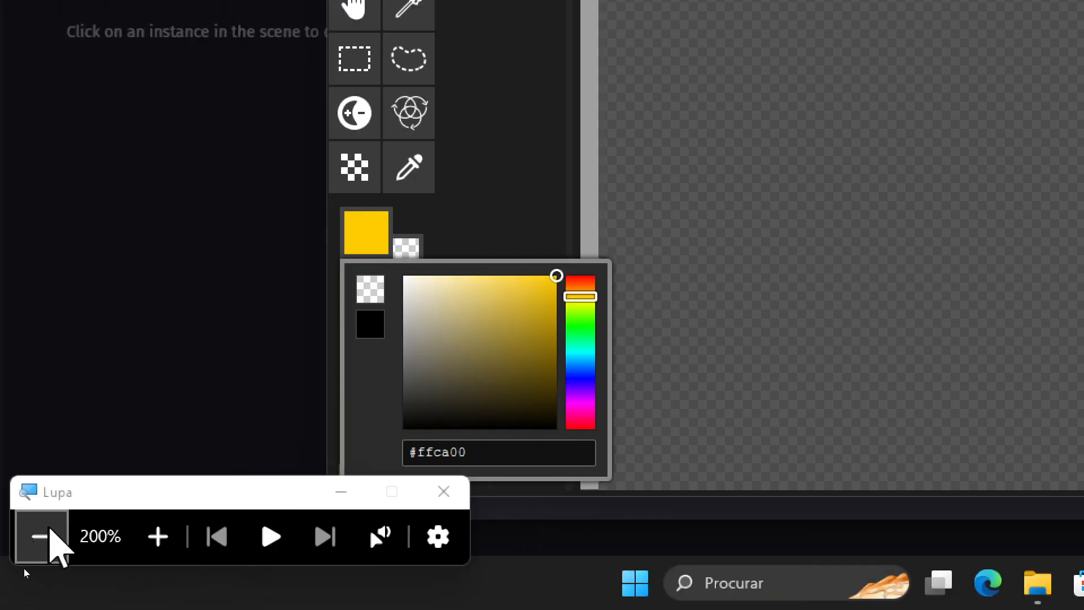
# - Paint a yellow base 6 pixels high across the canvas bottom, topped by a centred strip 12 pixels wide and 2 pixels high
pyautogui.click(50, 534)
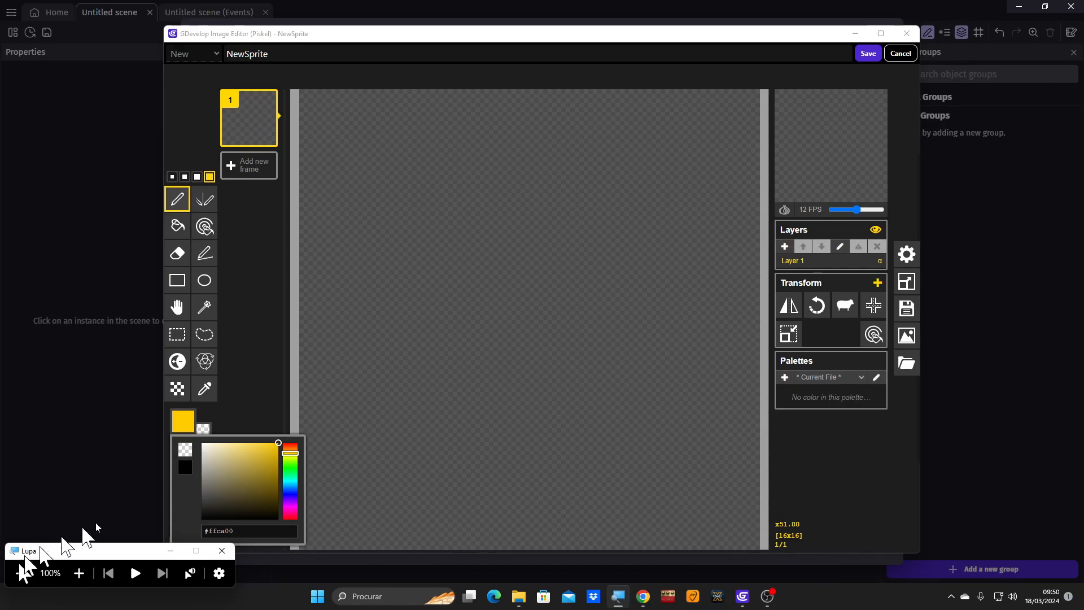
pyautogui.scroll(-2, 358, 457)
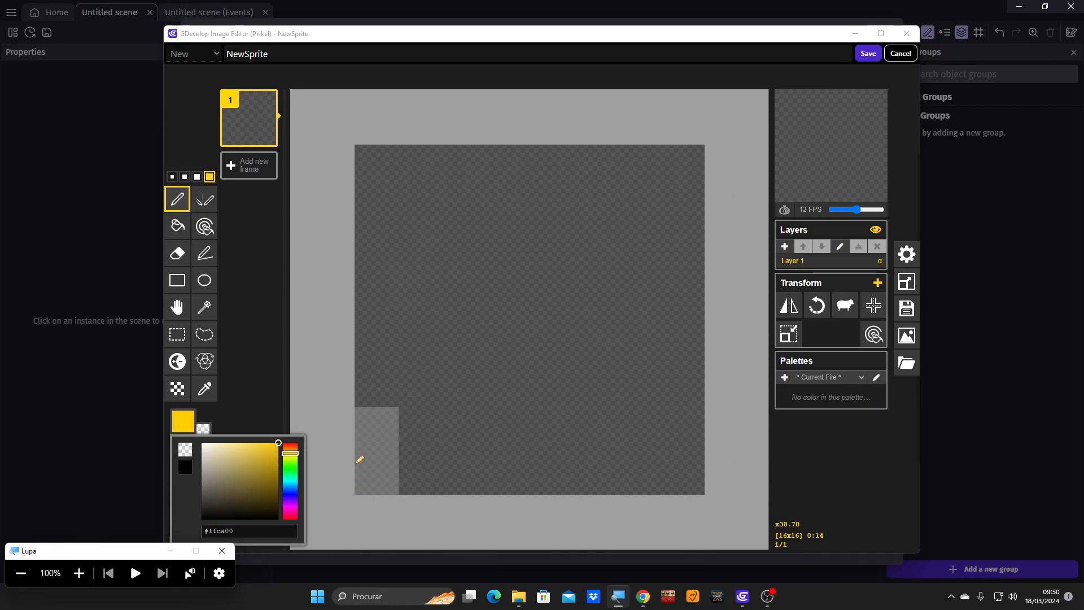
pyautogui.moveTo(378, 478)
pyautogui.mouseDown()
pyautogui.moveTo(686, 485)
pyautogui.moveTo(678, 412)
pyautogui.moveTo(405, 408)
pyautogui.mouseUp()
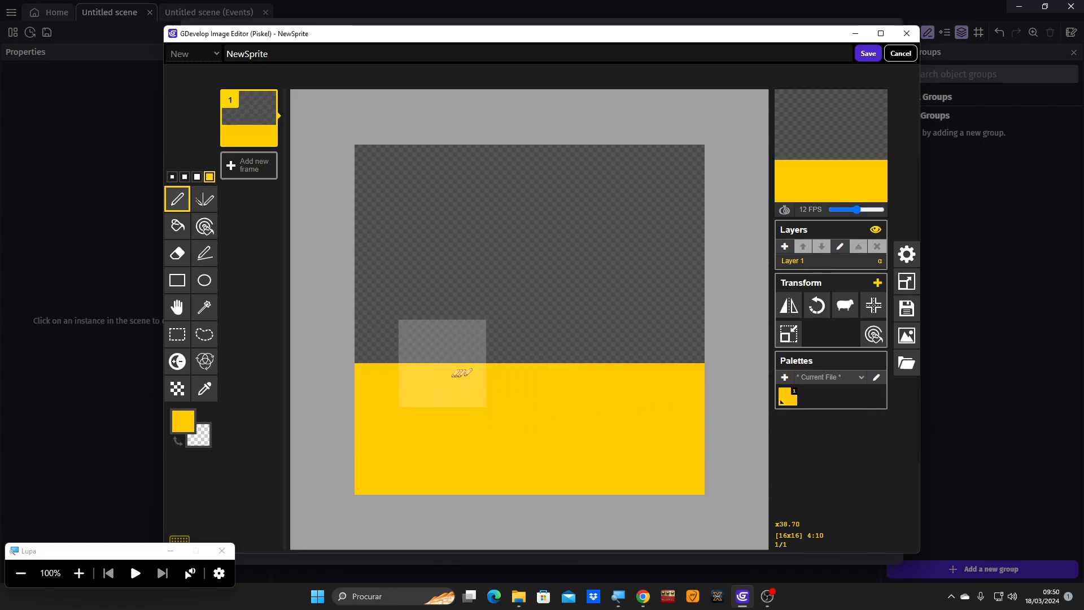
pyautogui.moveTo(450, 377); pyautogui.dragTo(469, 377)
pyautogui.moveTo(531, 375); pyautogui.dragTo(621, 374)
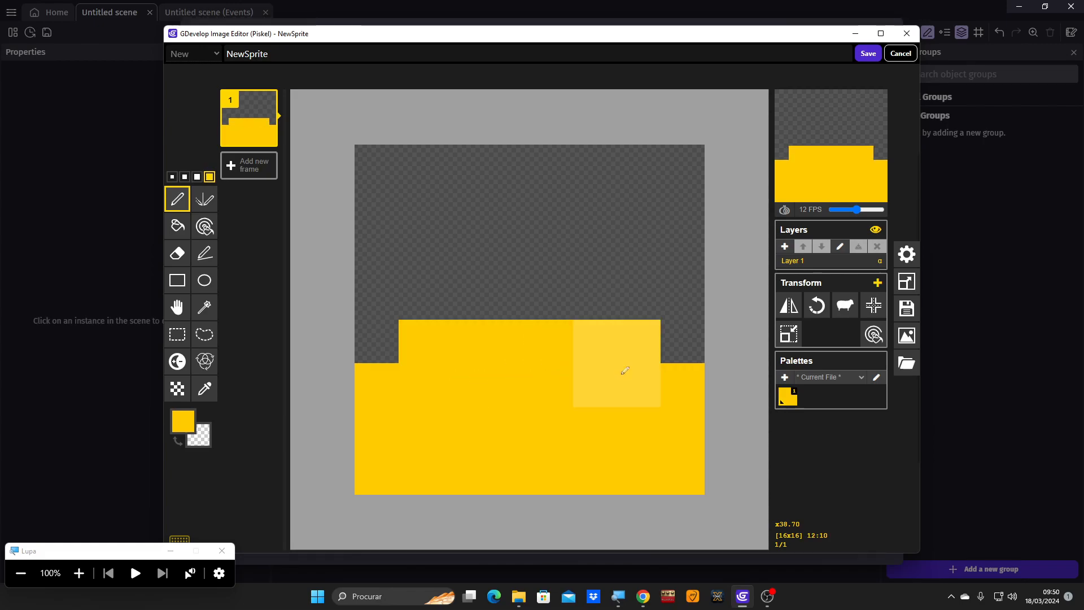
pyautogui.scroll(-6, 573, 317)
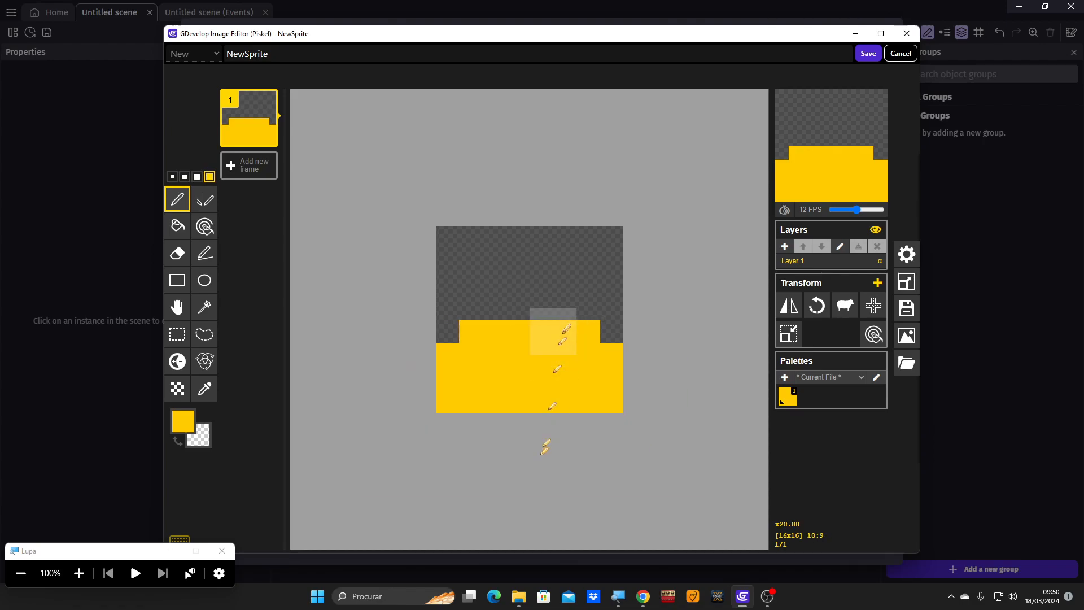
pyautogui.scroll(4, 564, 337)
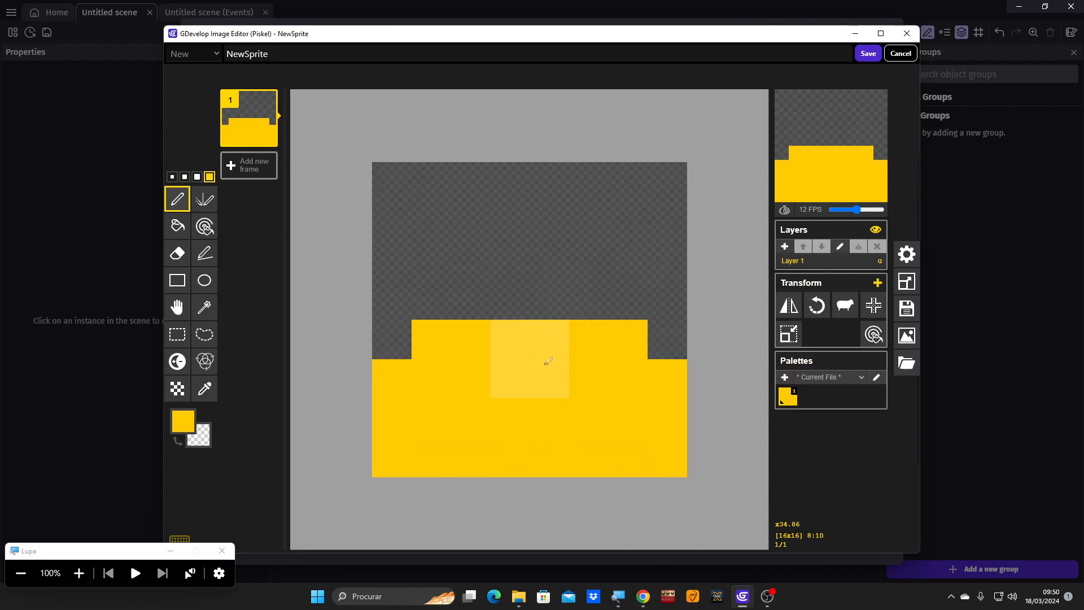
pyautogui.scroll(3, 545, 363)
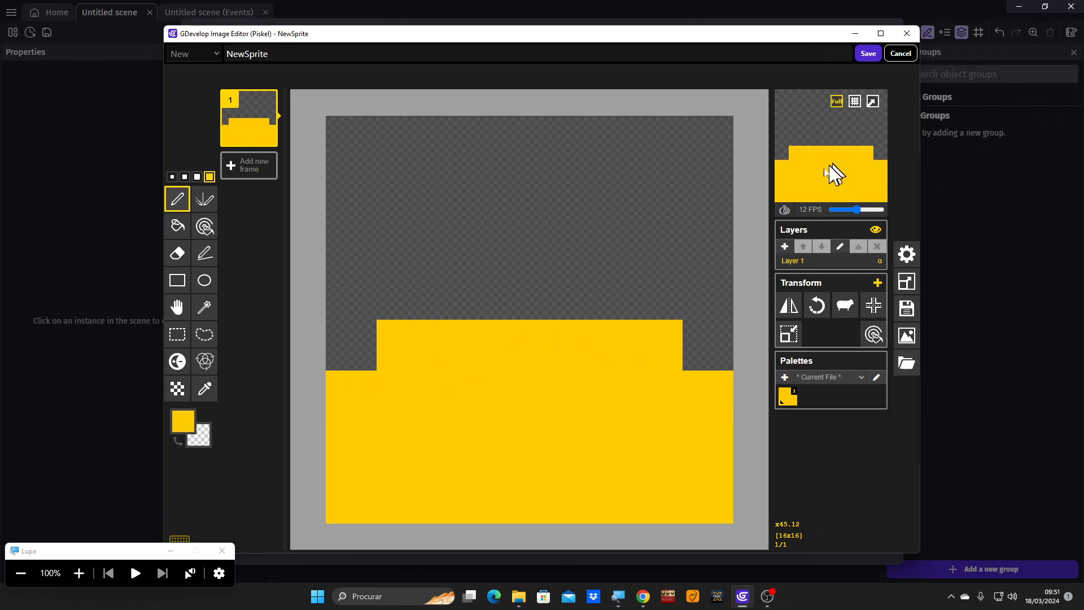
pyautogui.click(79, 573)
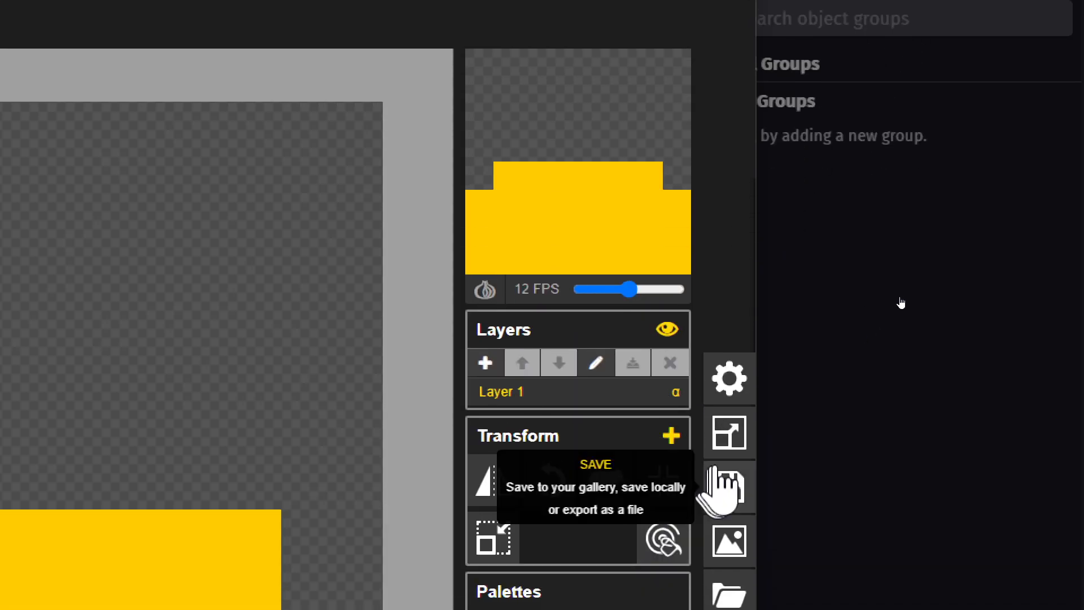
# - Resize the Spring drawing and its content to 96 × 96 px and save it back to the sprite
pyautogui.click(729, 500)
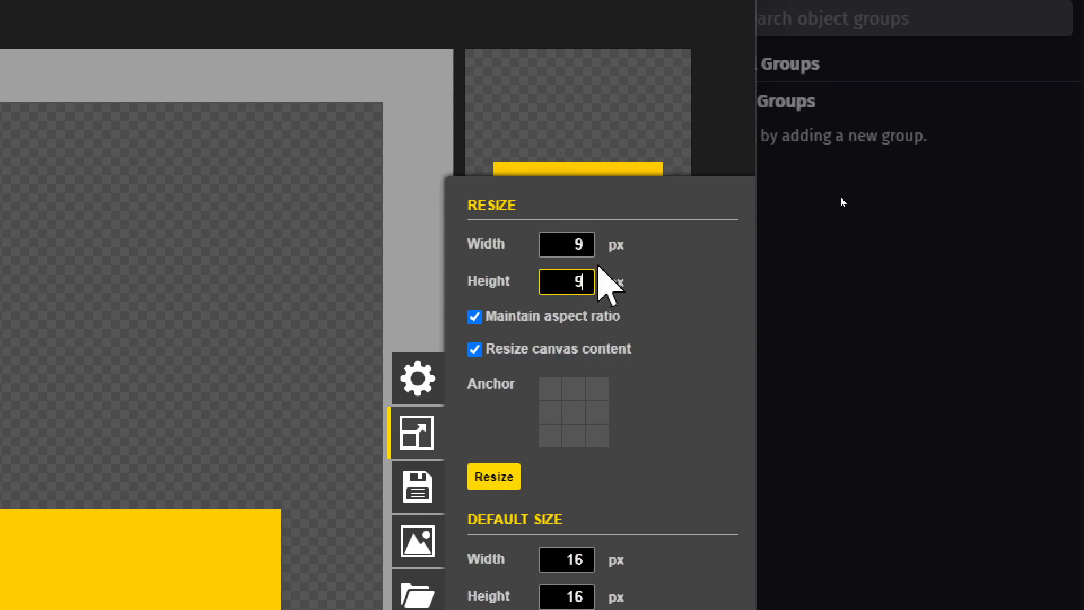
pyautogui.press('Return')
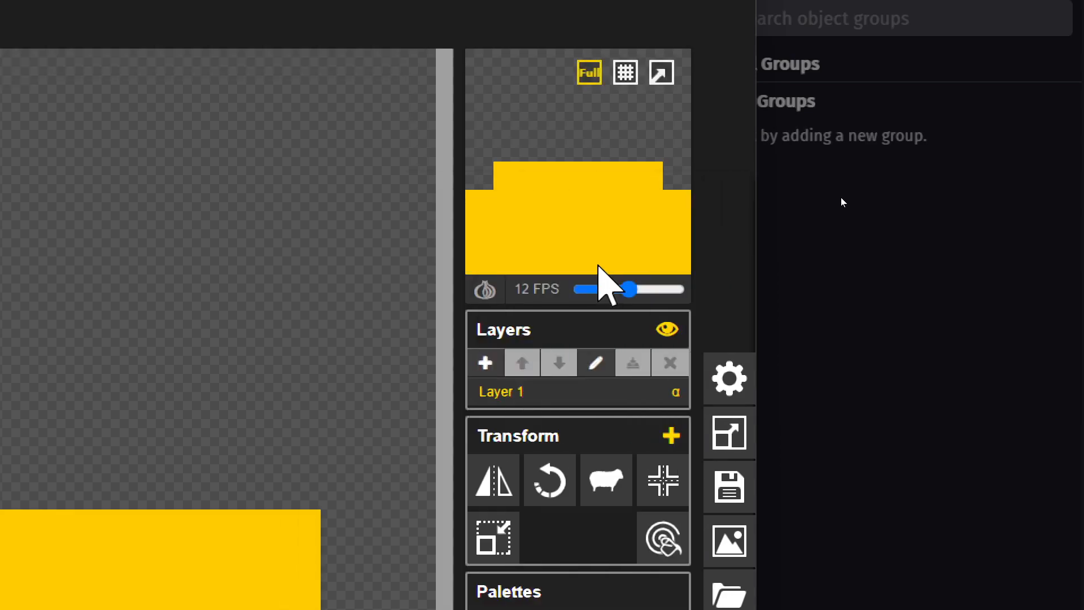
pyautogui.click(729, 432)
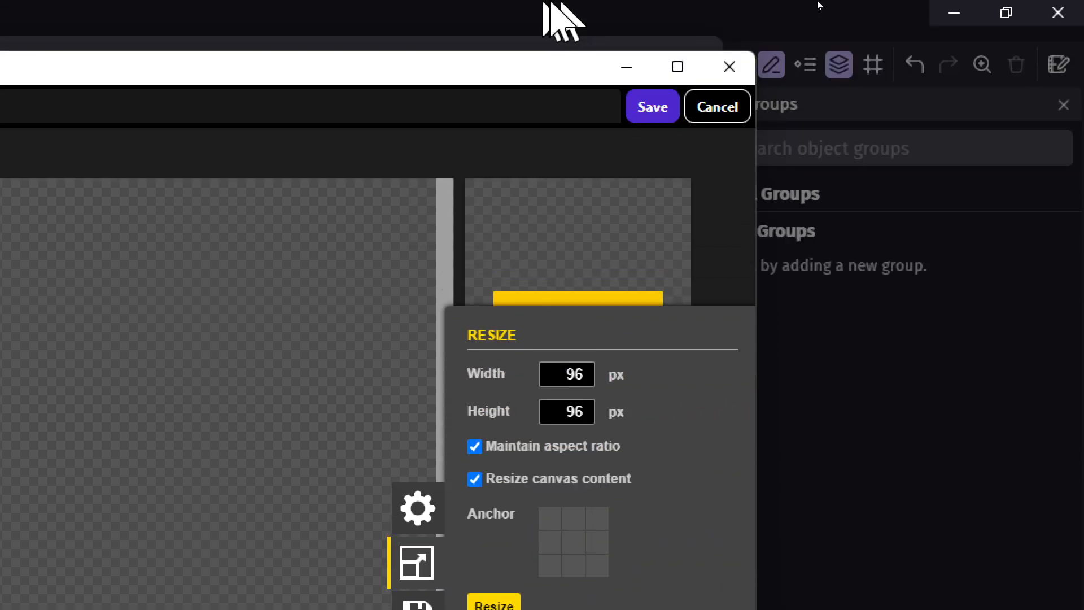
pyautogui.click(654, 107)
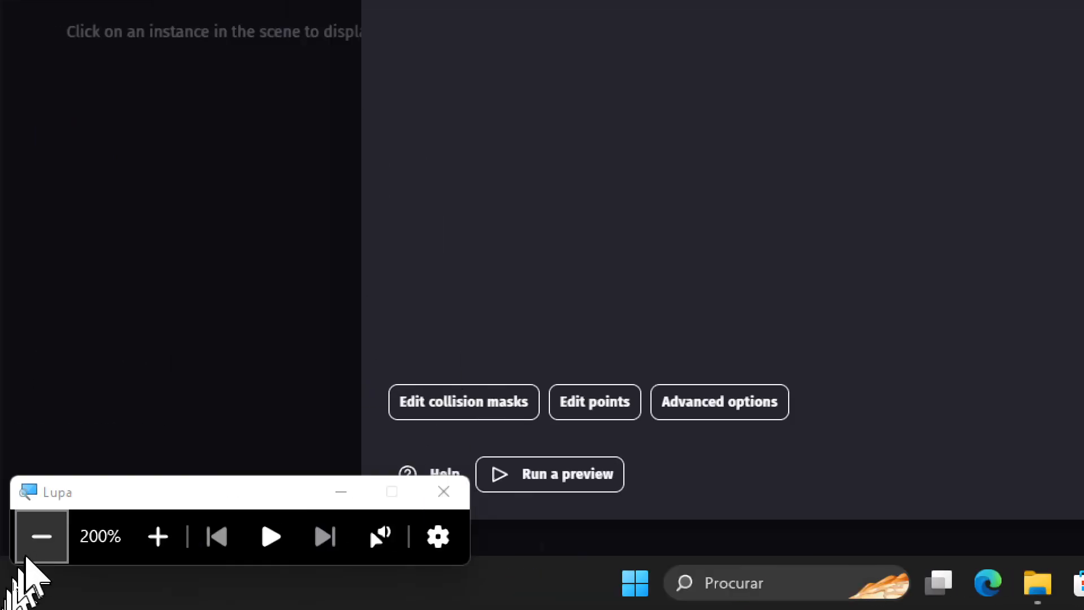
# - Apply the Spring object and place an instance on the ground at the foot of the wall
pyautogui.click(39, 546)
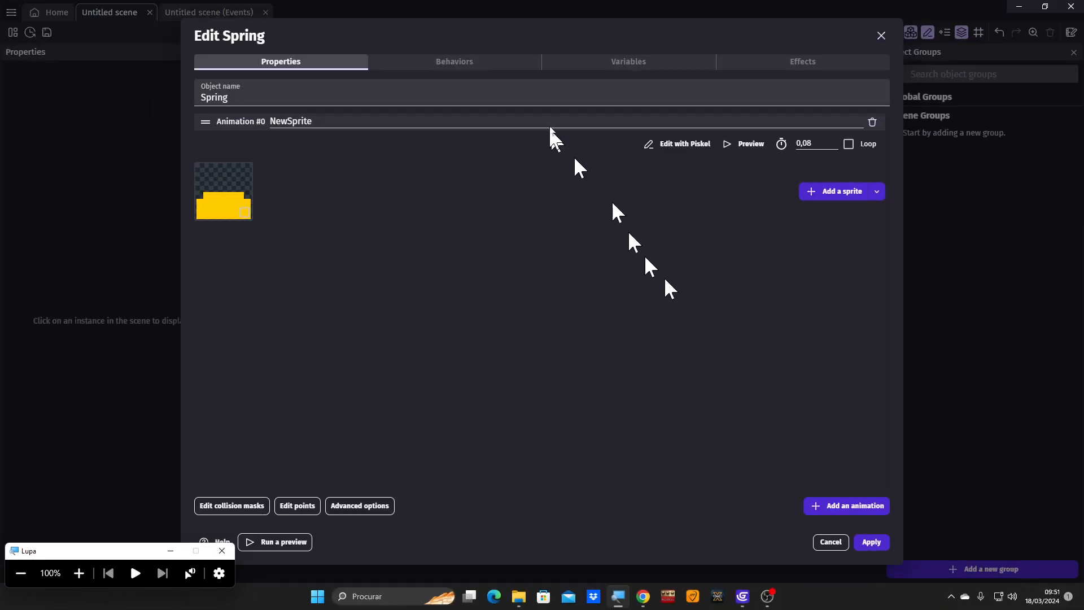
pyautogui.click(877, 540)
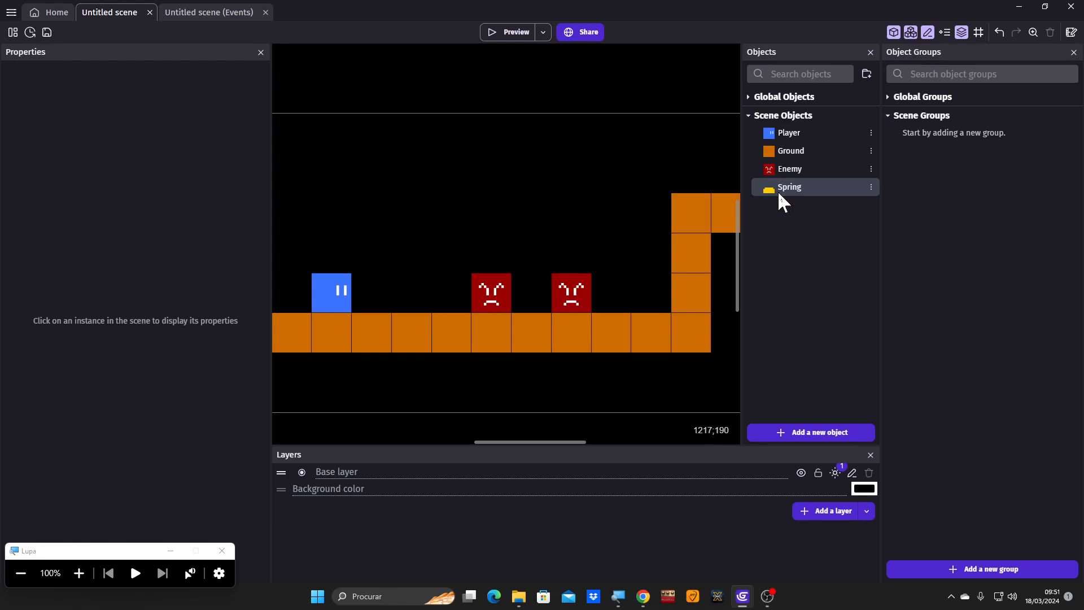
pyautogui.moveTo(777, 191); pyautogui.dragTo(632, 261)
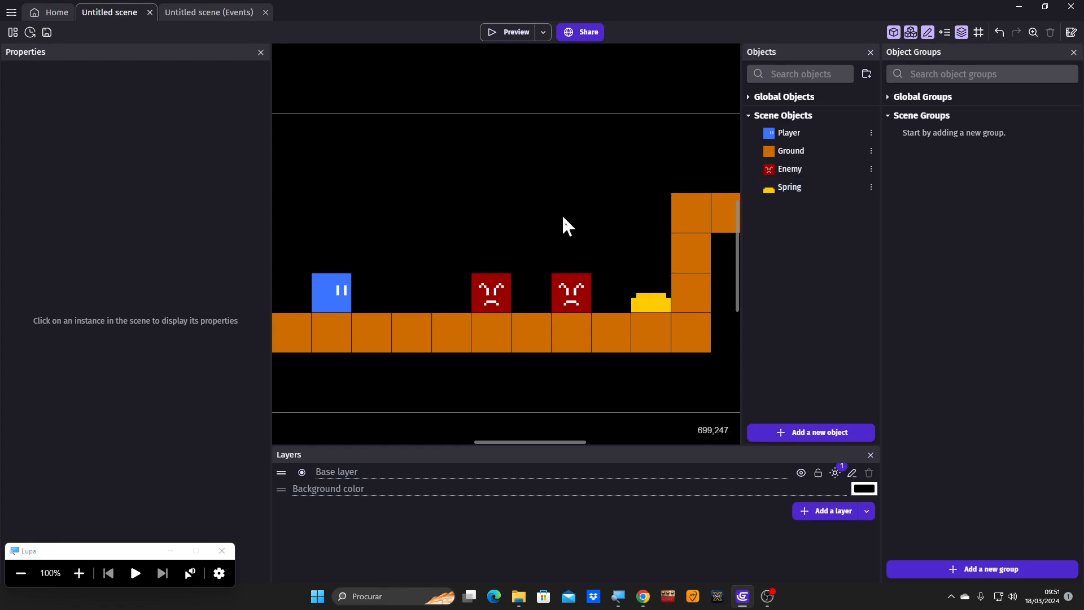
# - Examine the jump speed in the Player's PlatformerObject behavior and switch to the scene's events
pyautogui.click(79, 573)
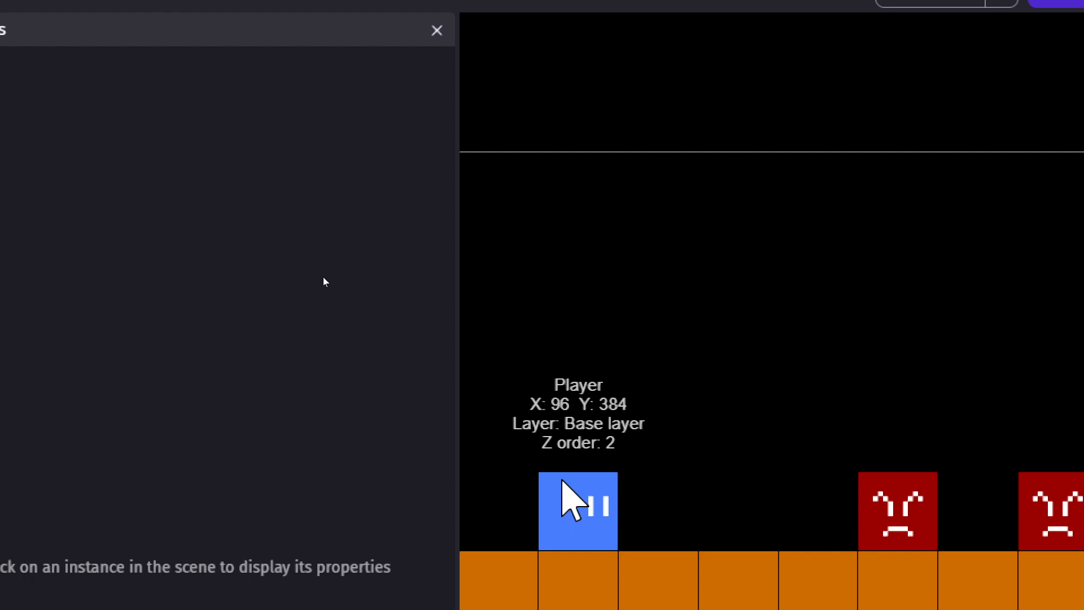
pyautogui.doubleClick(562, 482)
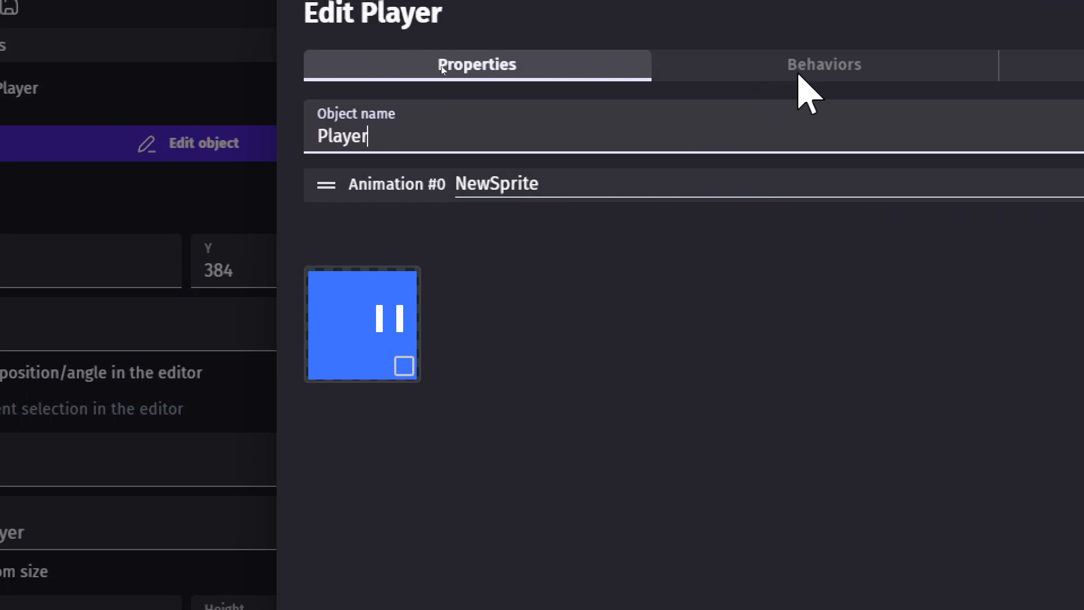
pyautogui.click(798, 73)
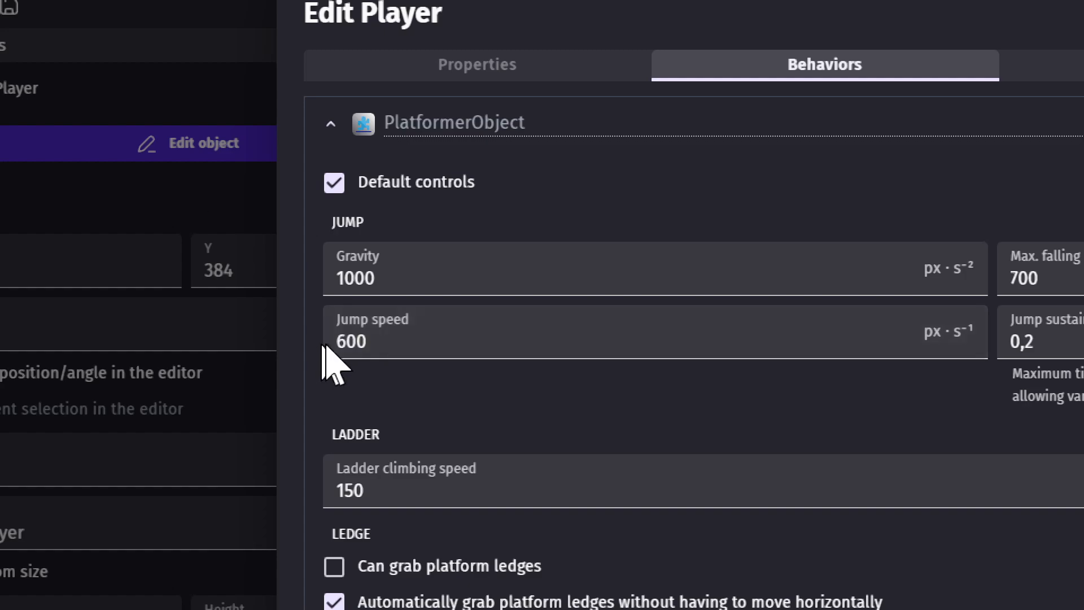
pyautogui.click(392, 343)
pyautogui.moveTo(393, 343); pyautogui.dragTo(302, 363)
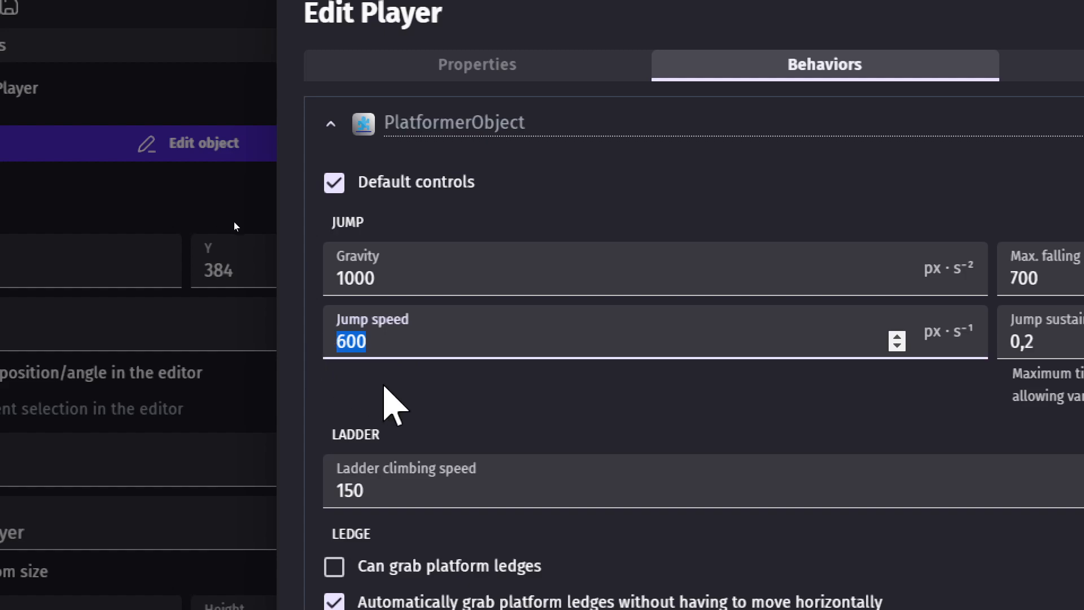
pyautogui.click(377, 384)
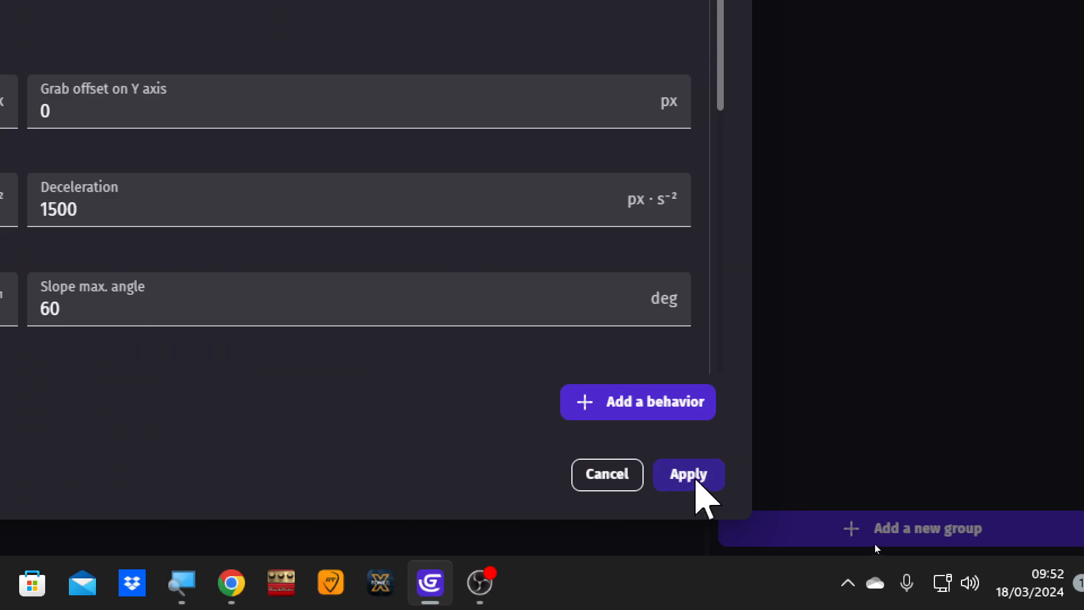
pyautogui.click(697, 482)
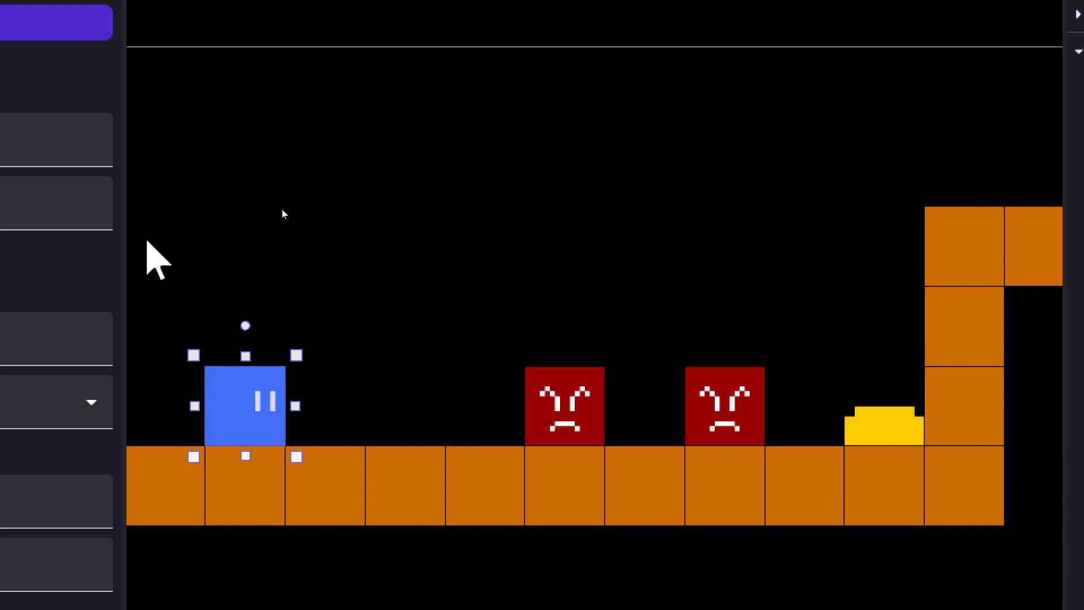
pyautogui.click(342, 214)
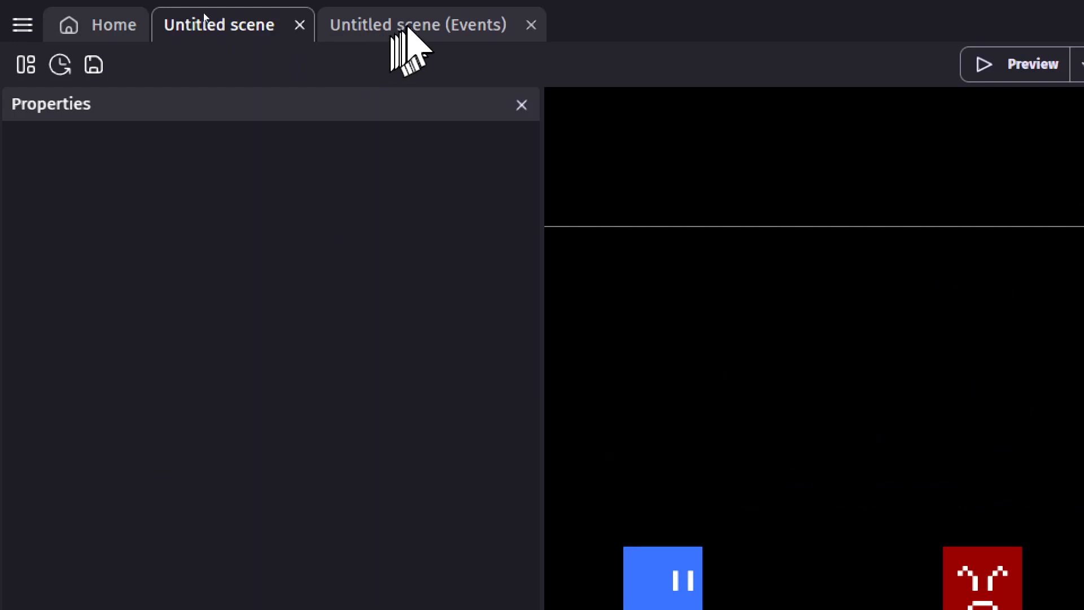
pyautogui.click(410, 28)
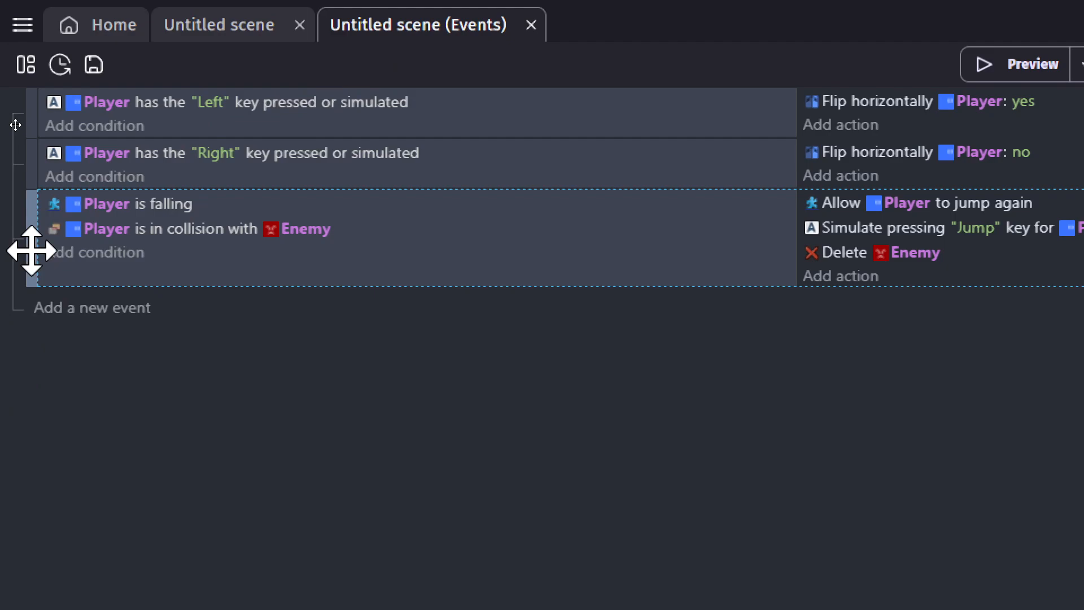
pyautogui.hotkey('shift', 'a')
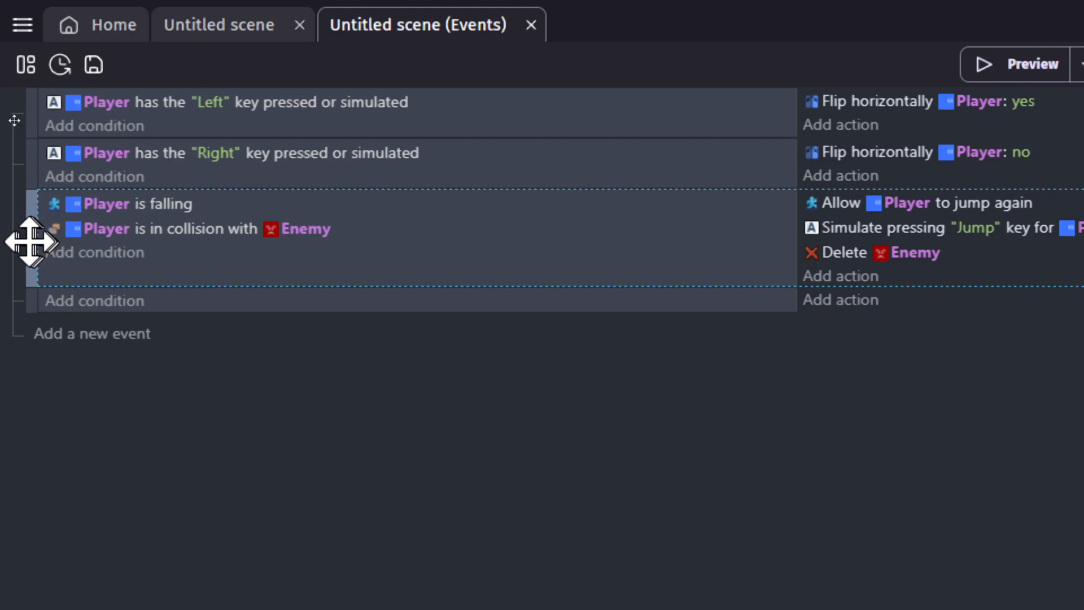
pyautogui.click(27, 305)
pyautogui.press('Delete')
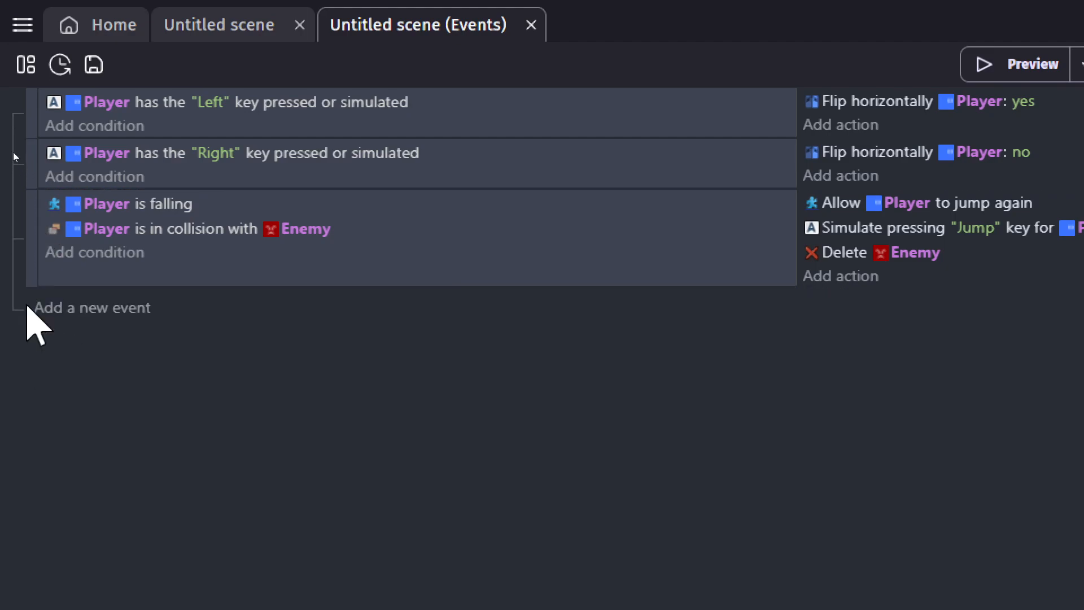
# - Duplicate the event that handles the falling Player colliding with Enemy
pyautogui.click(31, 255)
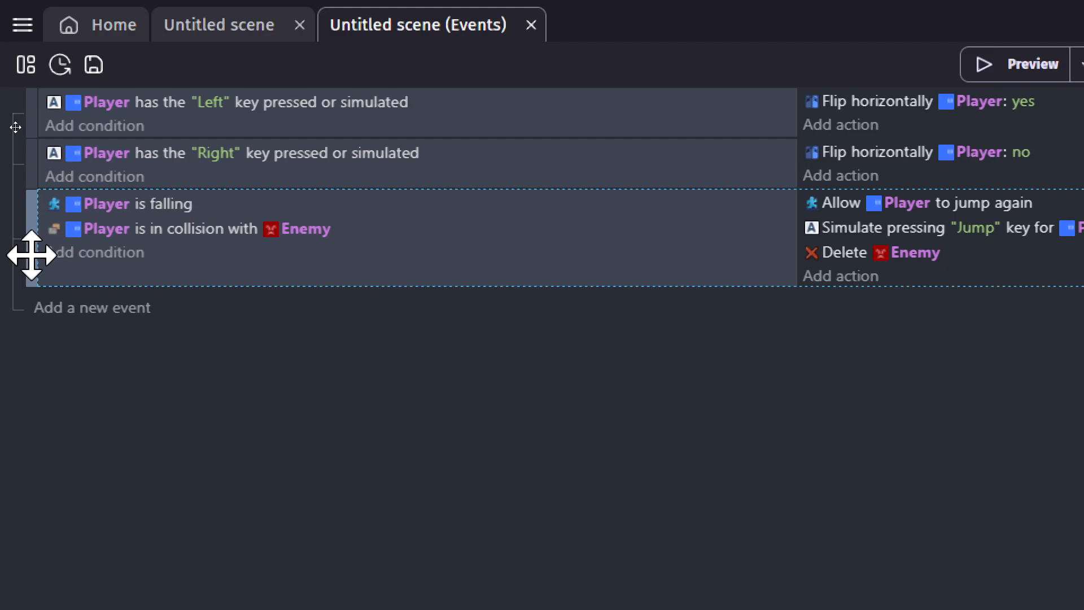
pyautogui.hotkey('ctrl', 'c')
pyautogui.hotkey('ctrl', 'v')
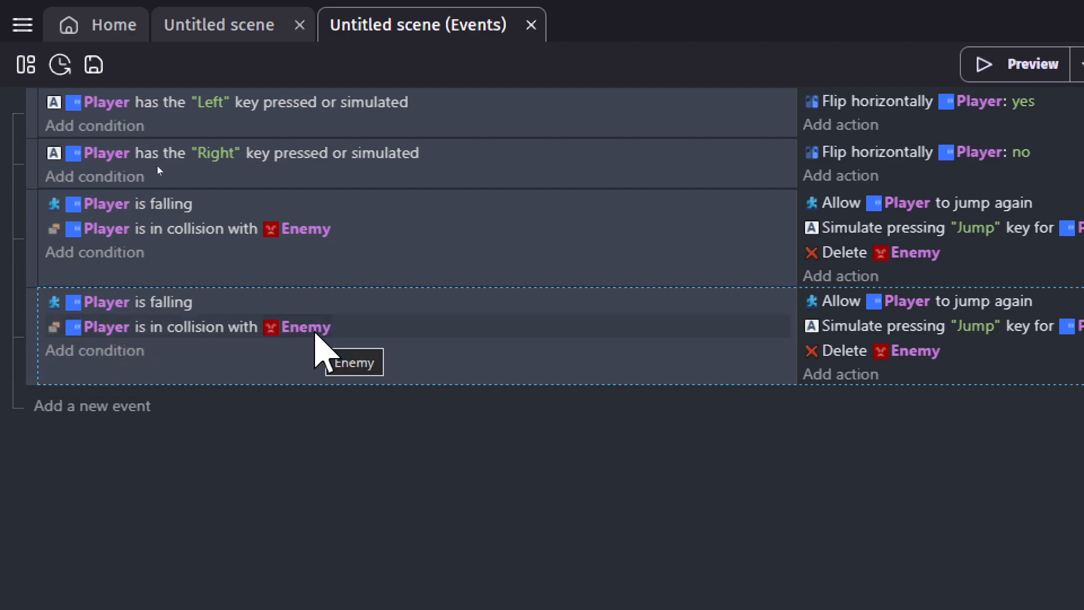
# - Change the duplicated event's collision object to Spring and remove its Delete Enemy action
pyautogui.click(315, 330)
pyautogui.write('Spring')
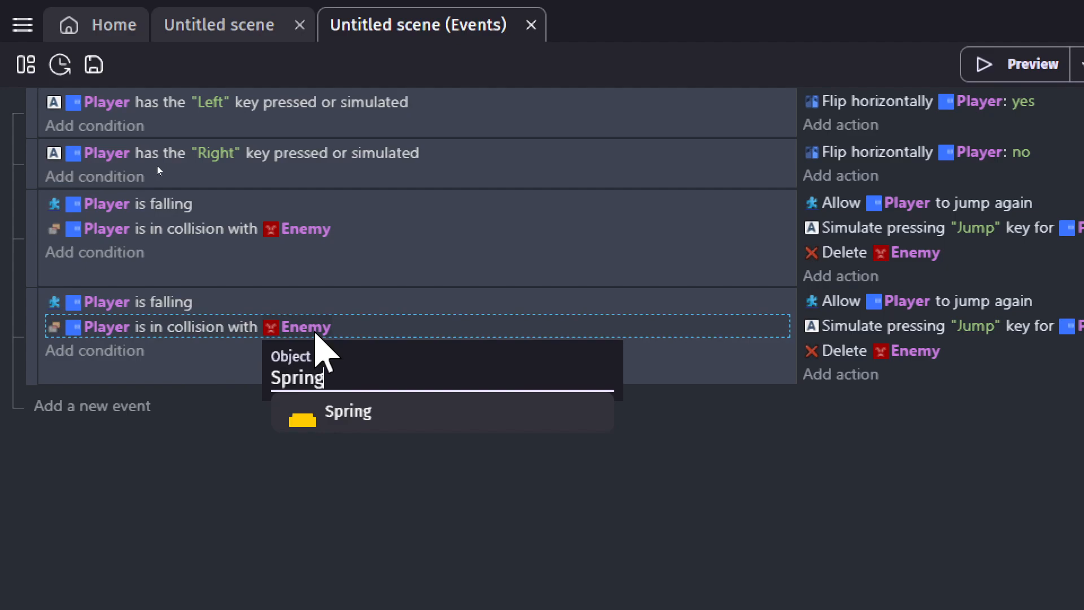
pyautogui.press('Return')
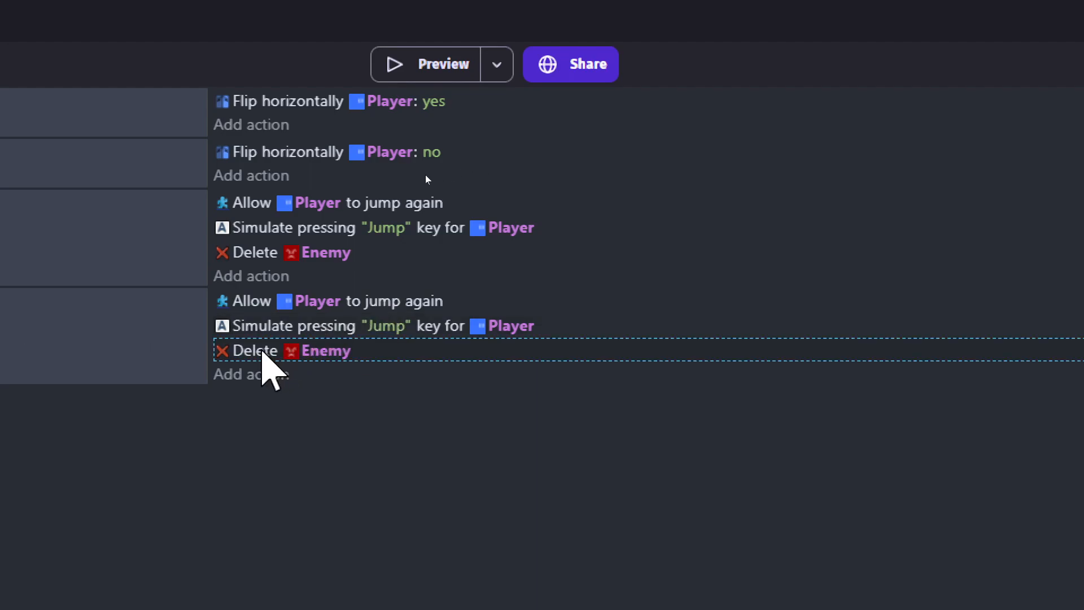
pyautogui.press('Delete')
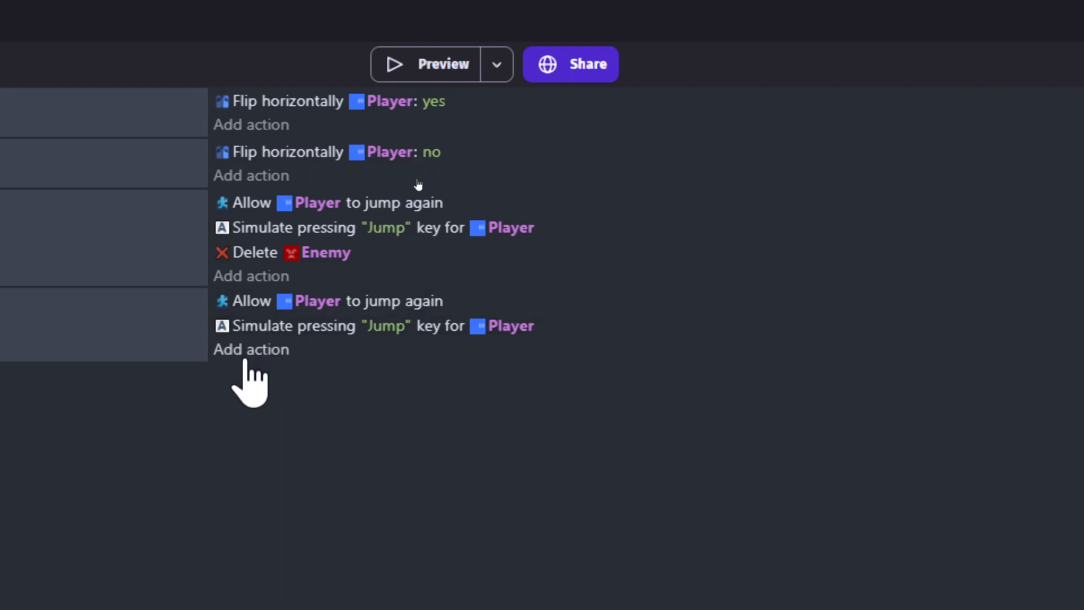
# - Add a Player action to the Spring event that sets the jump speed to 900
pyautogui.click(249, 351)
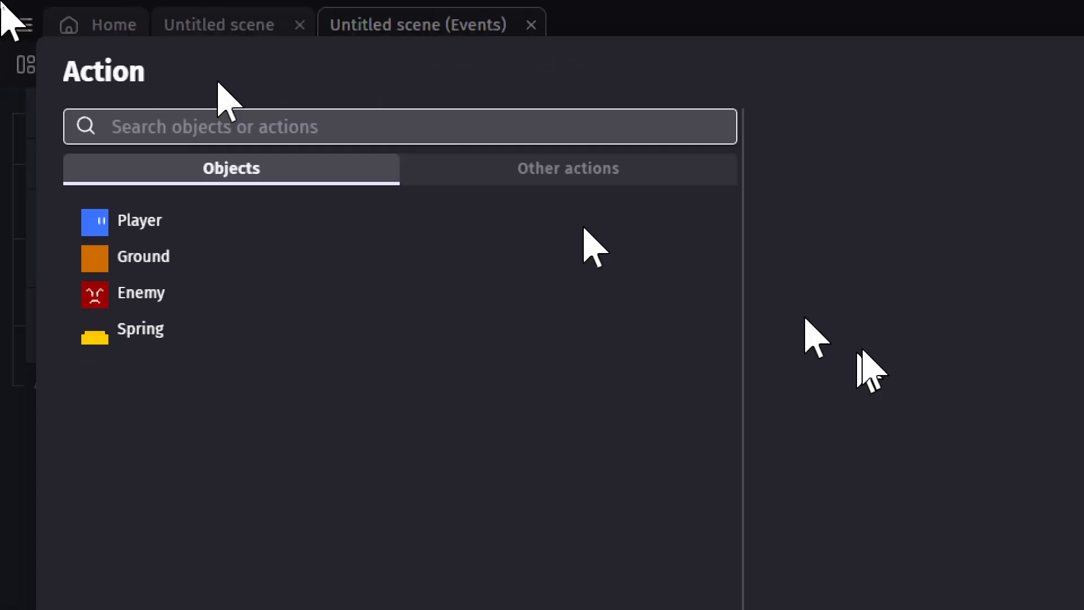
pyautogui.click(134, 224)
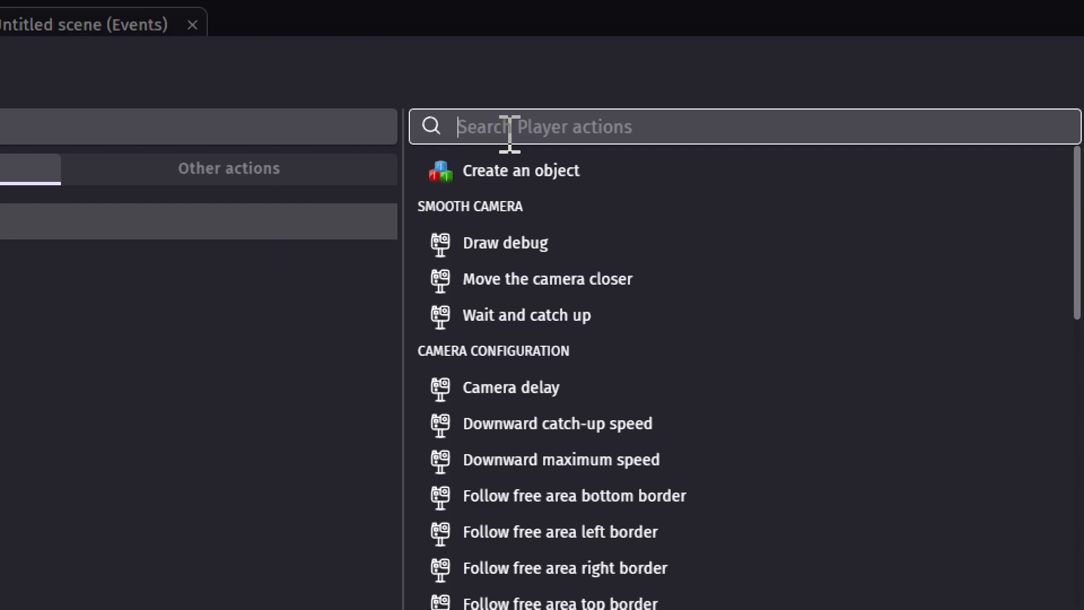
pyautogui.write('ju')
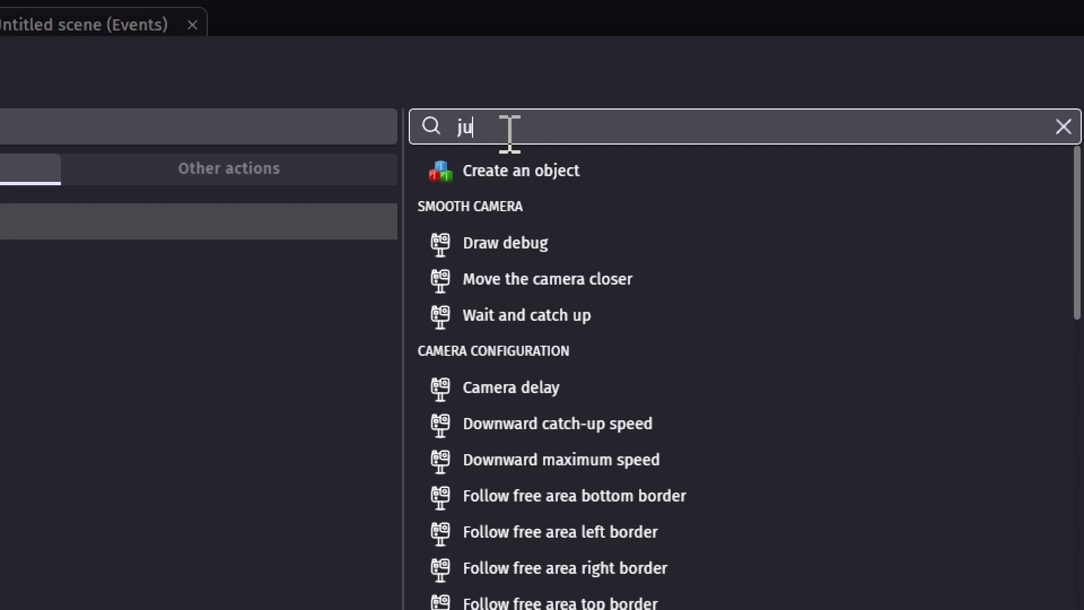
pyautogui.write('mp spee')
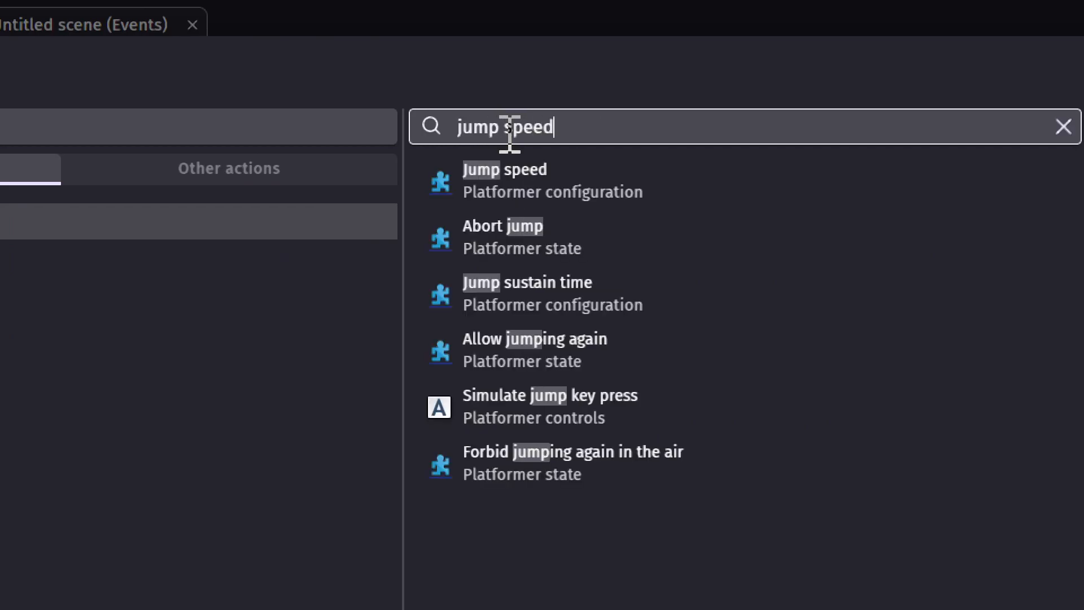
pyautogui.write('d')
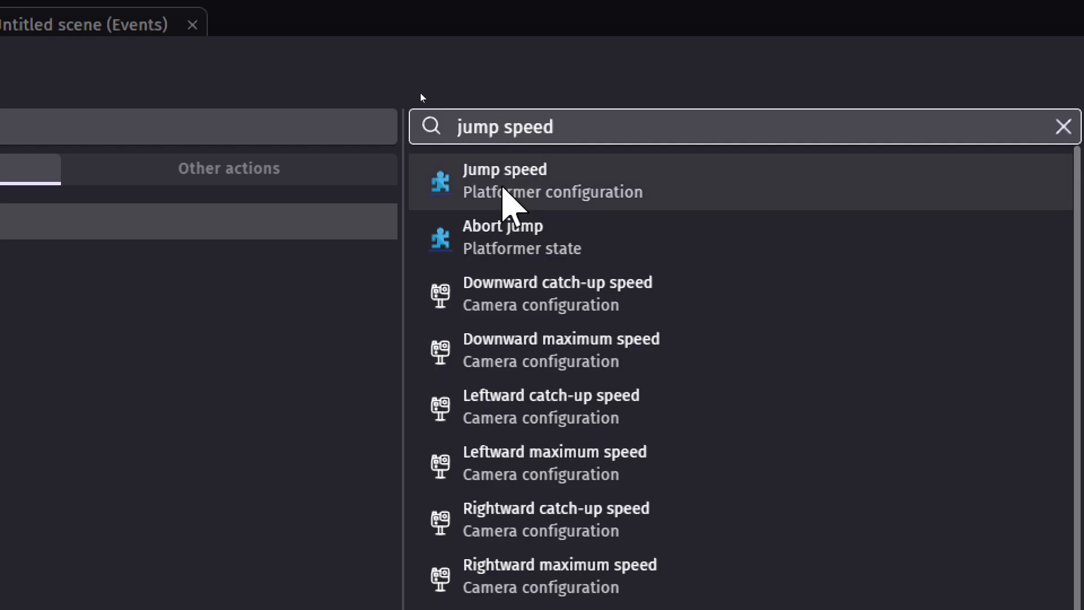
pyautogui.click(503, 189)
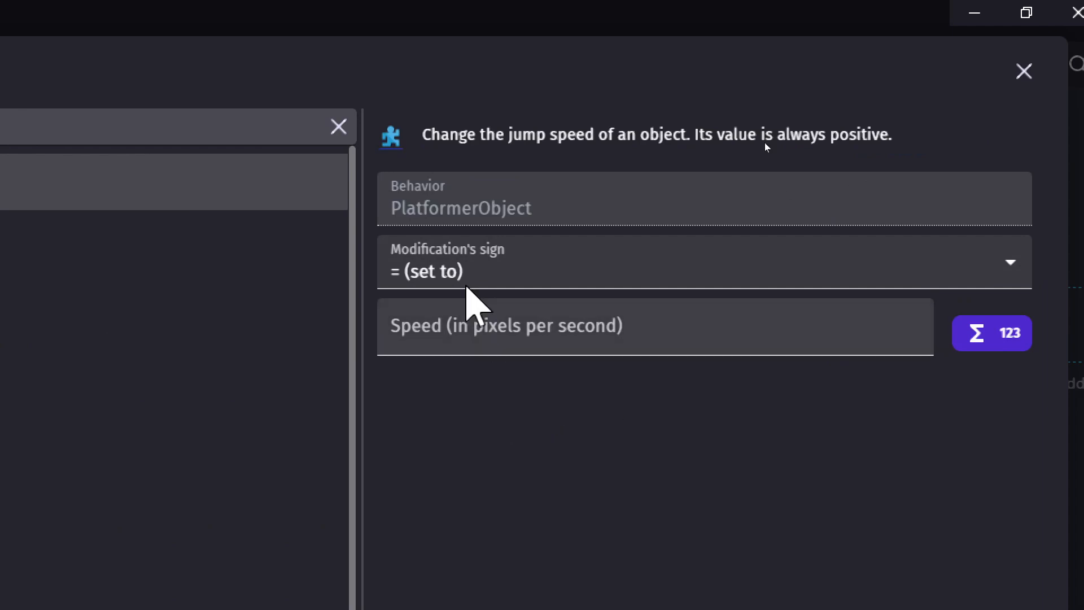
pyautogui.click(445, 342)
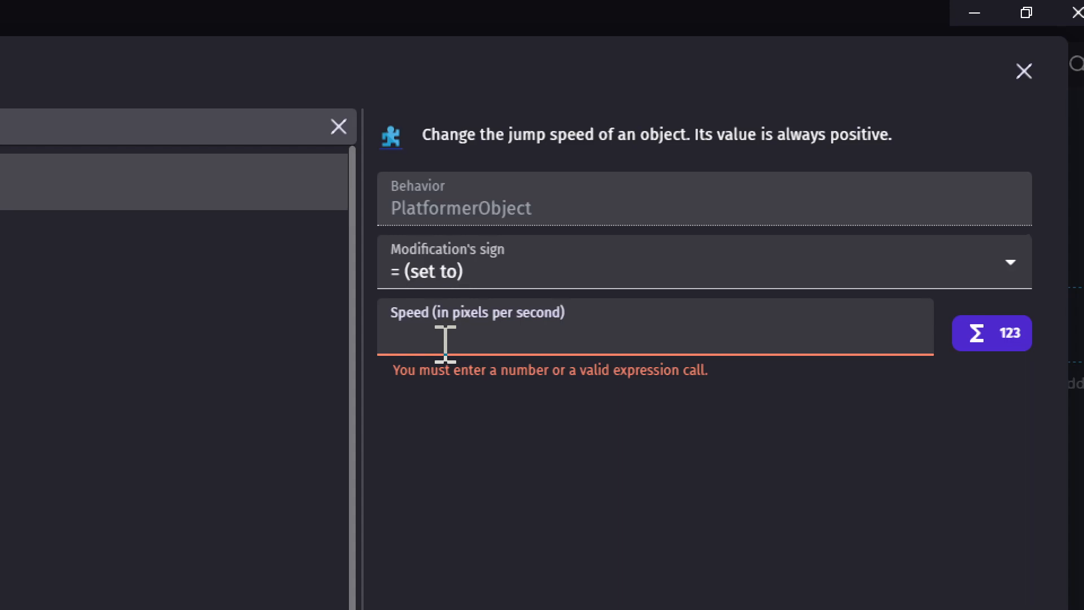
pyautogui.write('900')
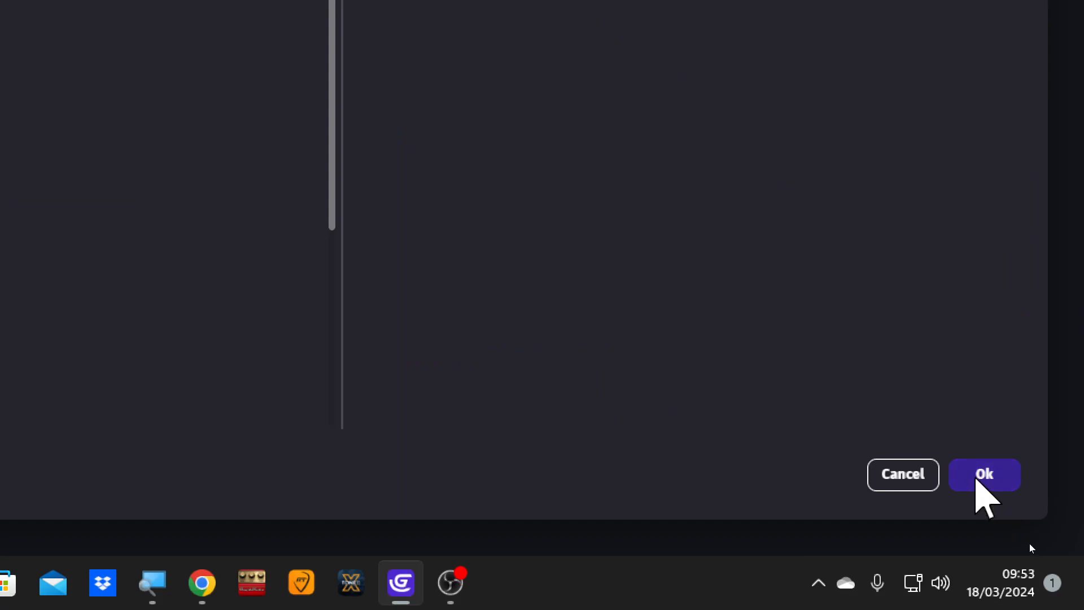
pyautogui.click(976, 479)
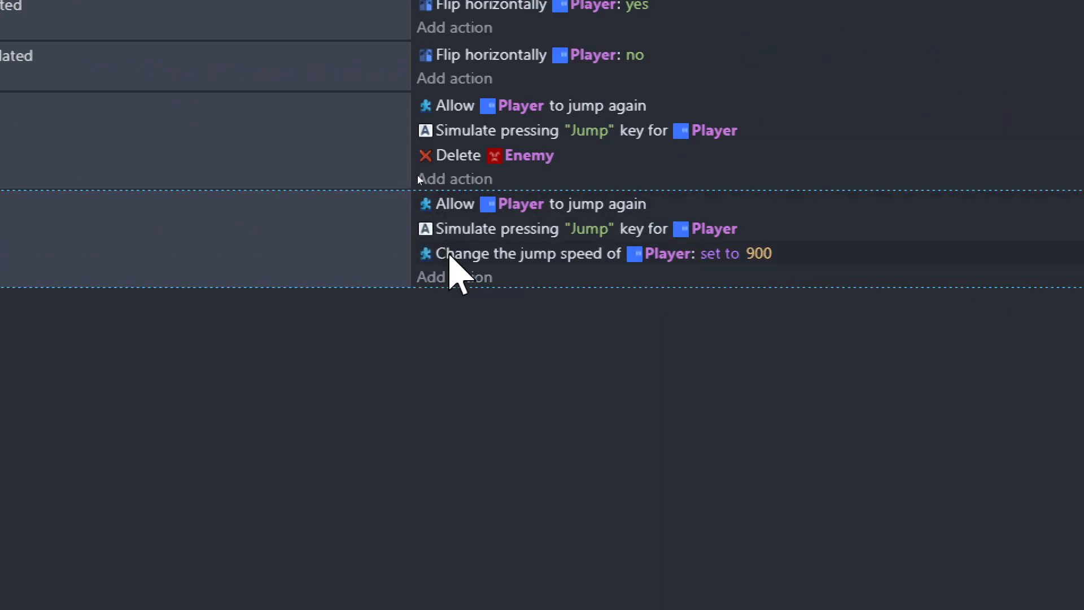
# - Move the jump speed action above the simulated Jump key press in the Spring event
pyautogui.moveTo(450, 254); pyautogui.dragTo(455, 233)
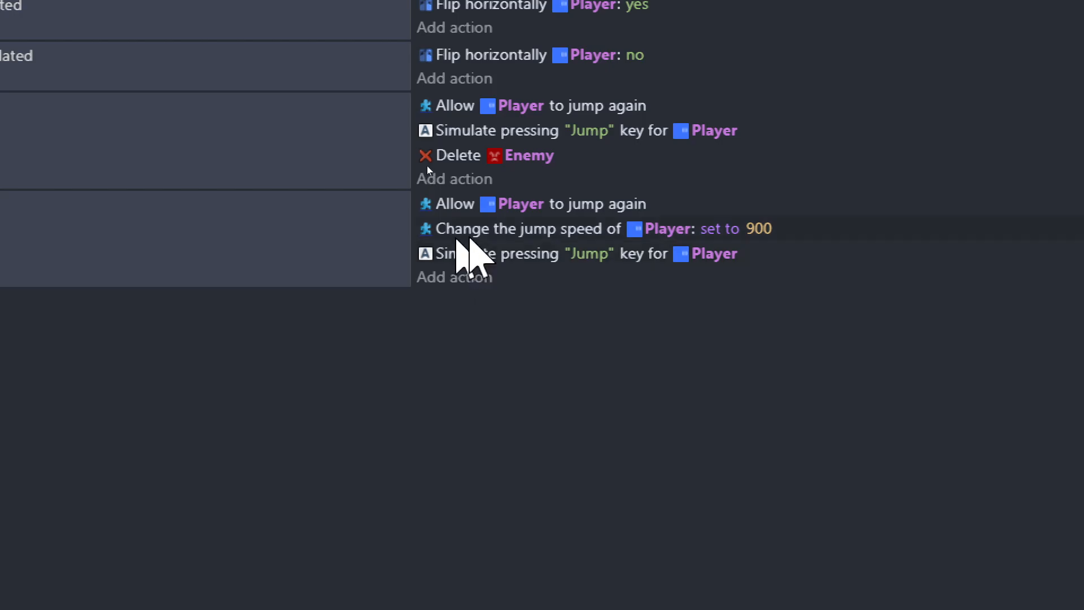
pyautogui.click(464, 230)
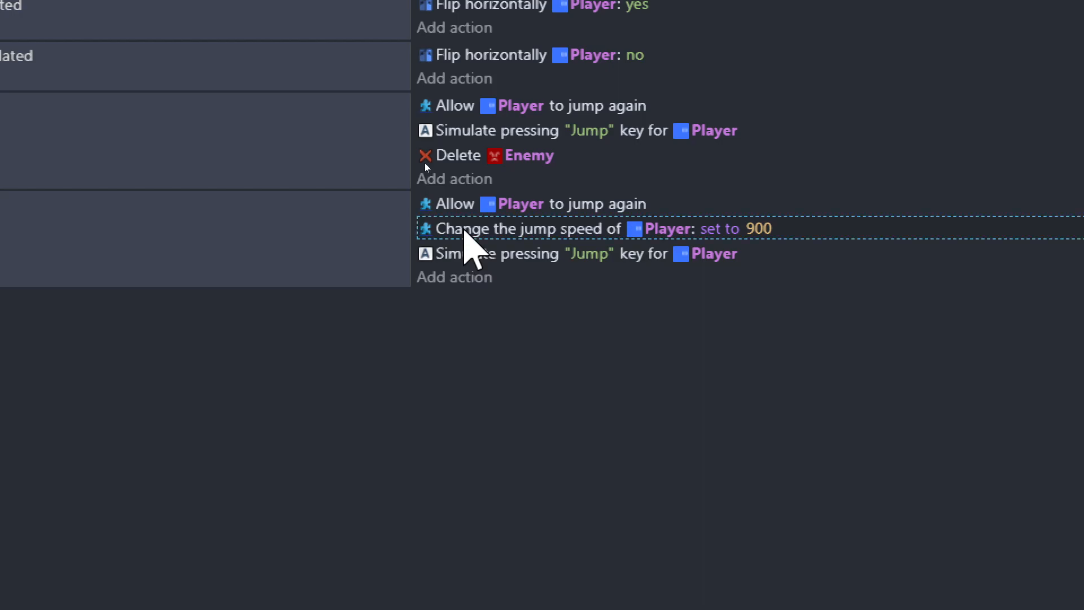
pyautogui.click(467, 257)
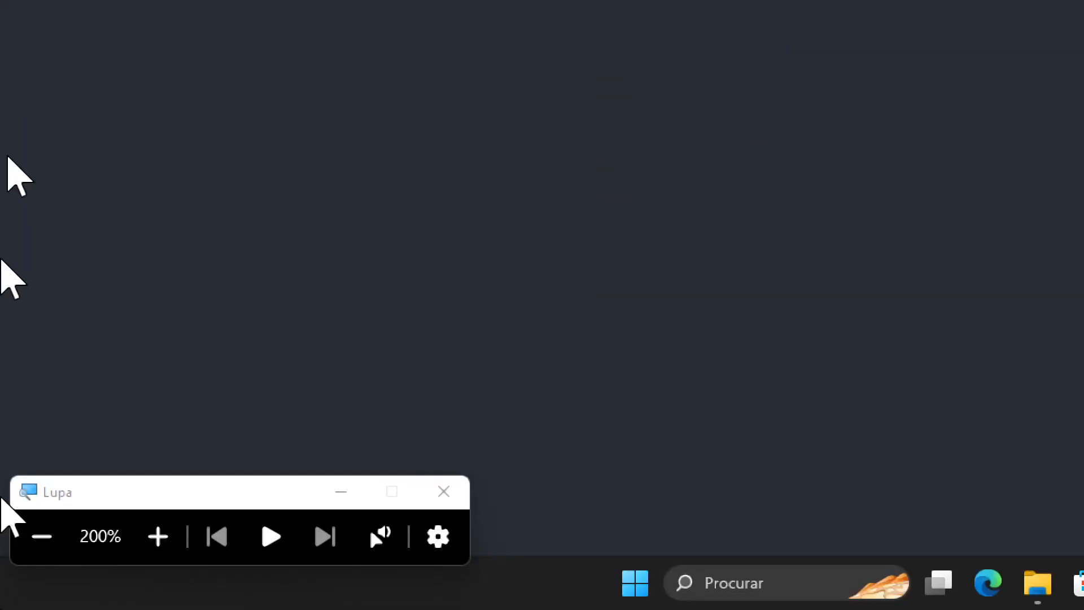
# - Launch a preview of the game to test the spring
pyautogui.click(36, 536)
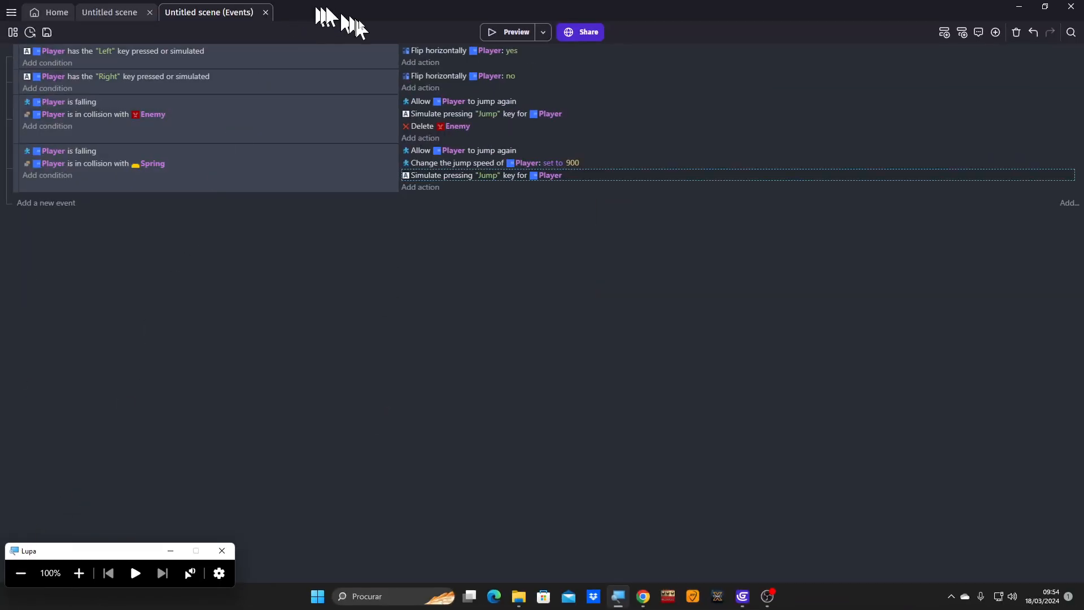
pyautogui.click(489, 32)
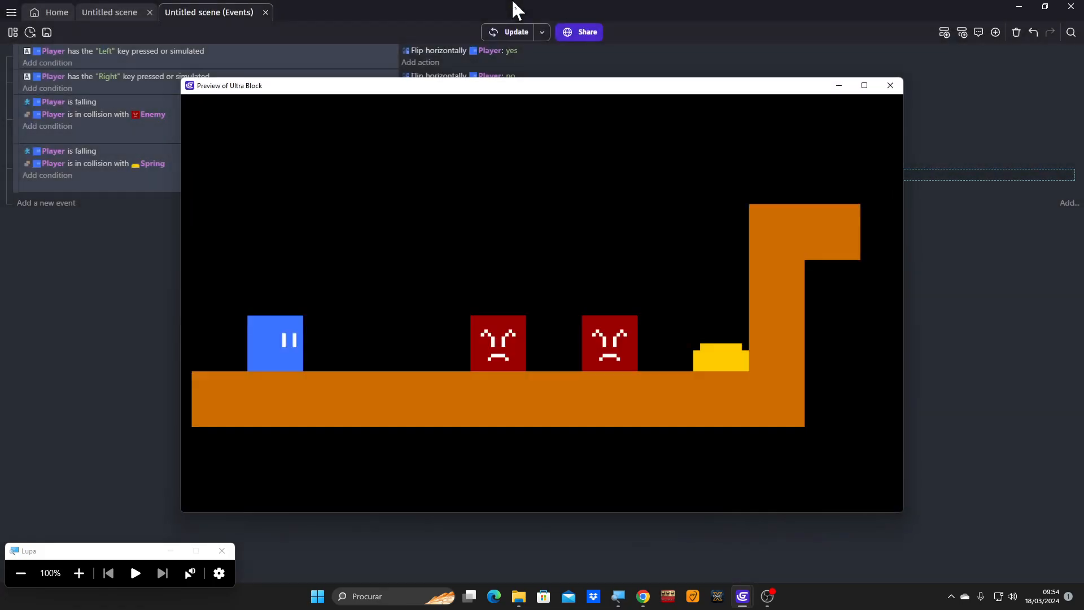
# - Play the preview past the enemies, bounce the Player on the Spring to check the launch height, and close the preview
pyautogui.press('Right')
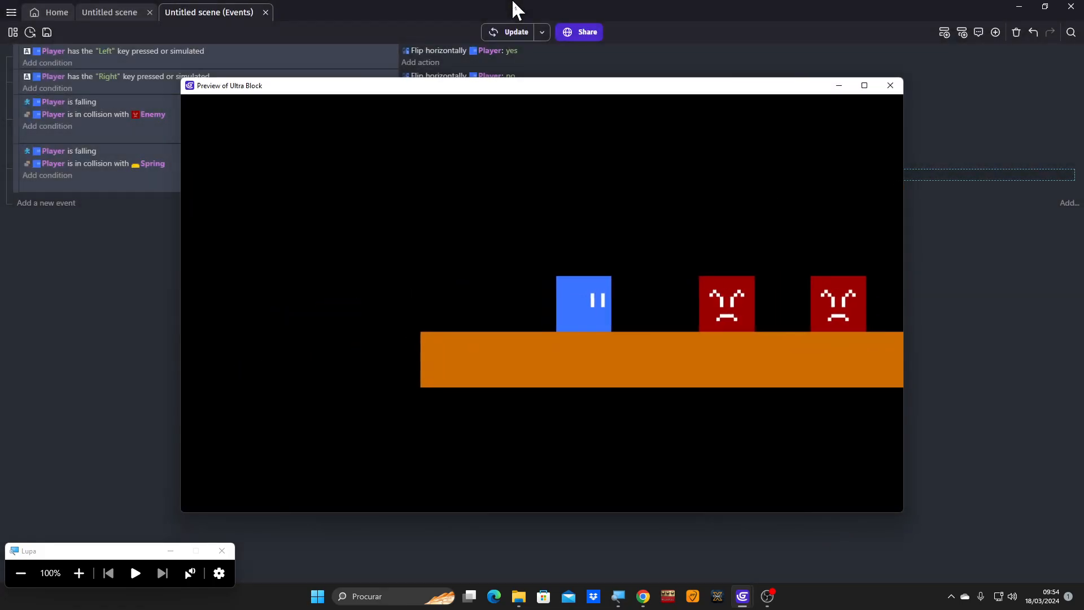
pyautogui.press('space')
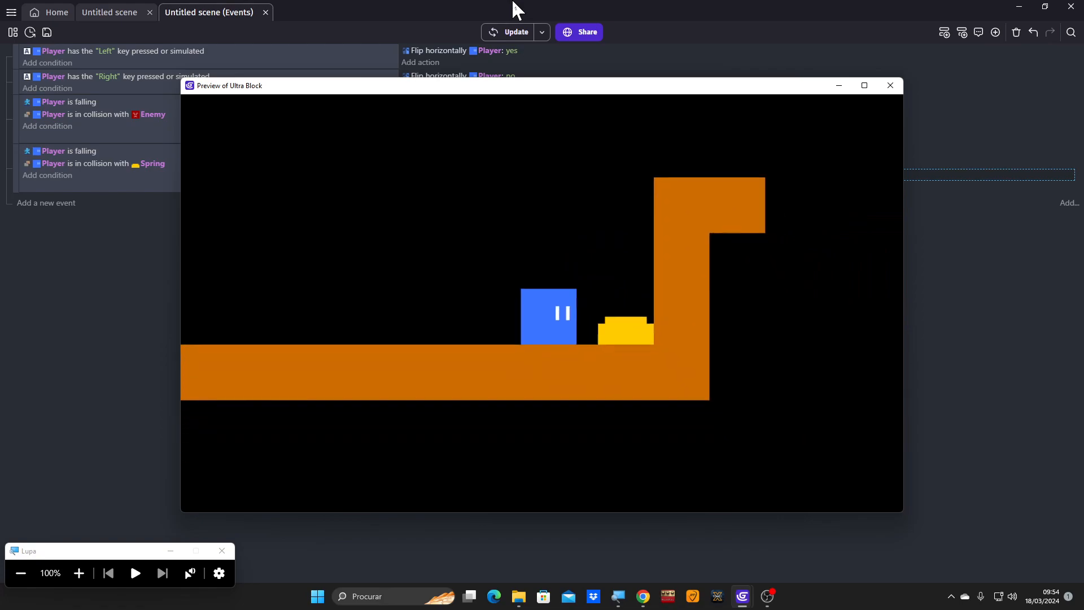
pyautogui.press('Right')
pyautogui.press('Left')
pyautogui.press('space')
pyautogui.press('Right')
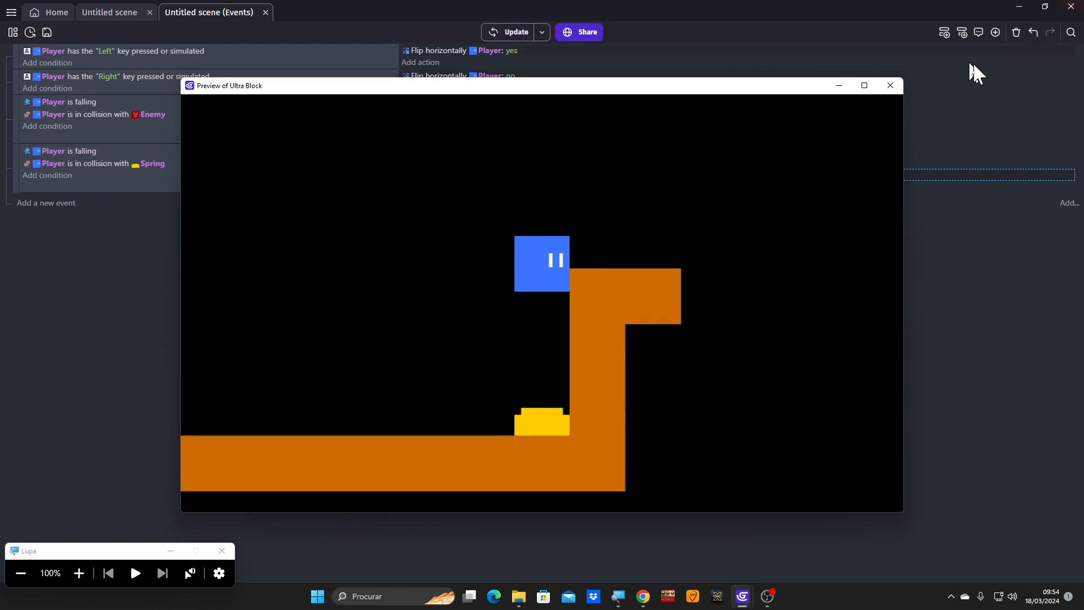
pyautogui.click(891, 87)
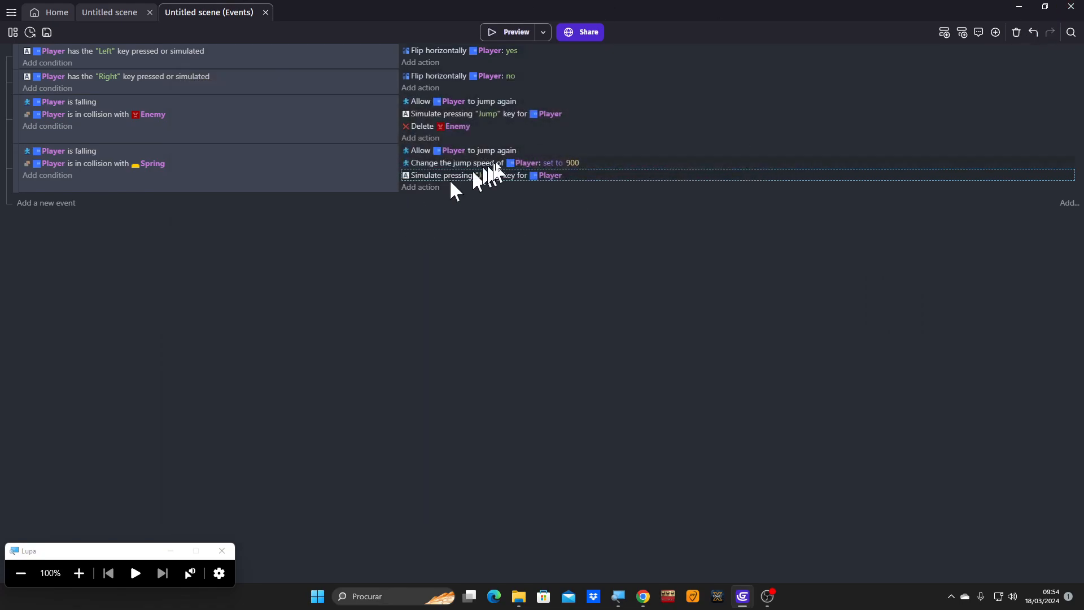
# - Set the Player's jump speed in the Spring collision event to 1200
pyautogui.click(574, 163)
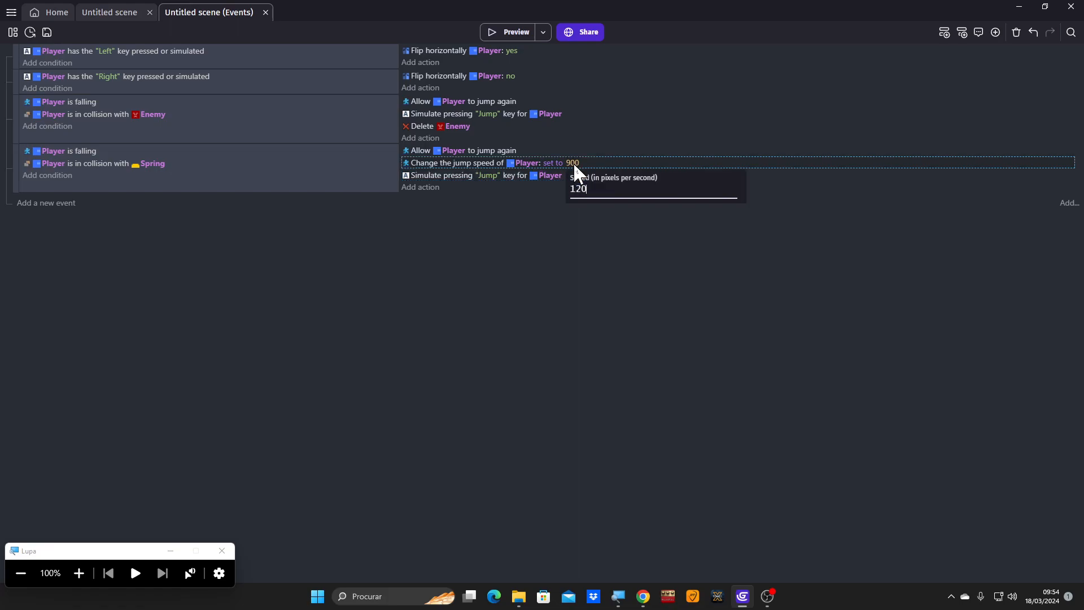
pyautogui.press('Return')
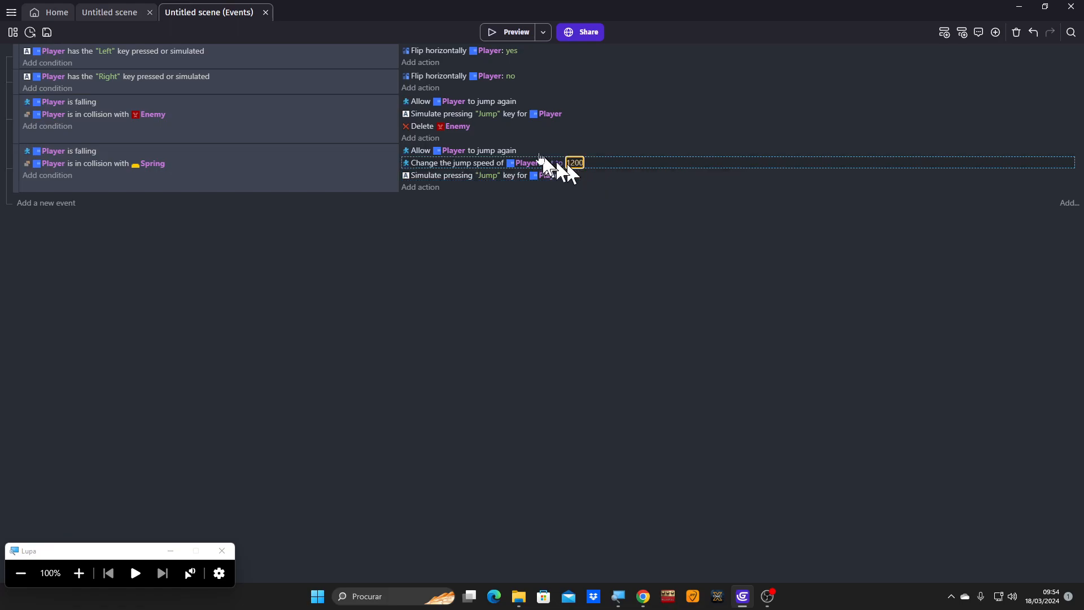
# - Preview the game, test the stronger Spring bounce and the Player's normal jumps around it, and close the preview
pyautogui.click(497, 32)
pyautogui.press('Right')
pyautogui.press('space')
pyautogui.press('Right')
pyautogui.press('Left')
pyautogui.press('Right')
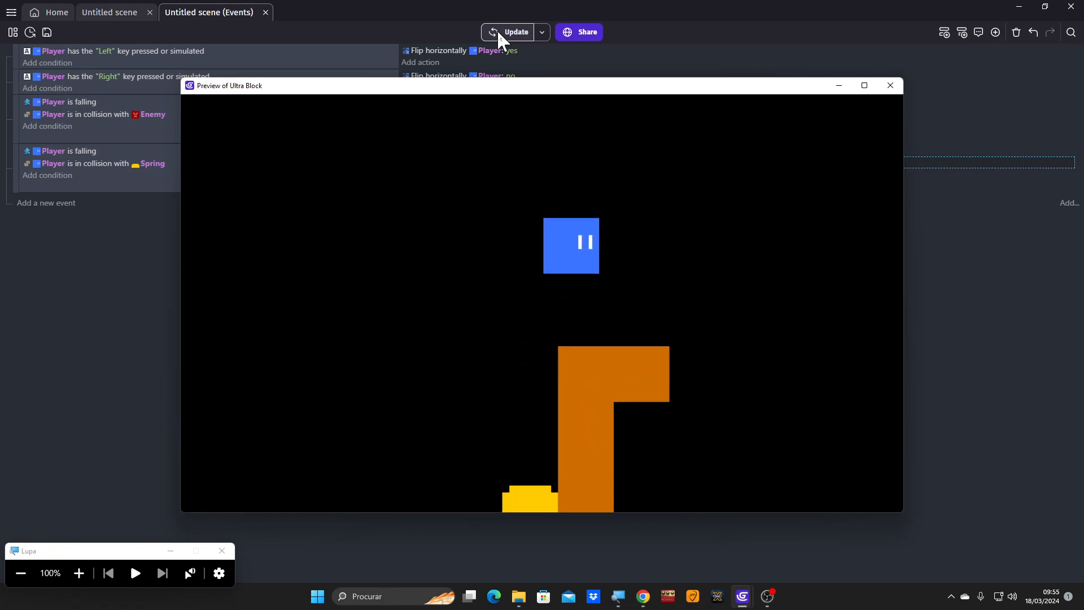
pyautogui.press('Left')
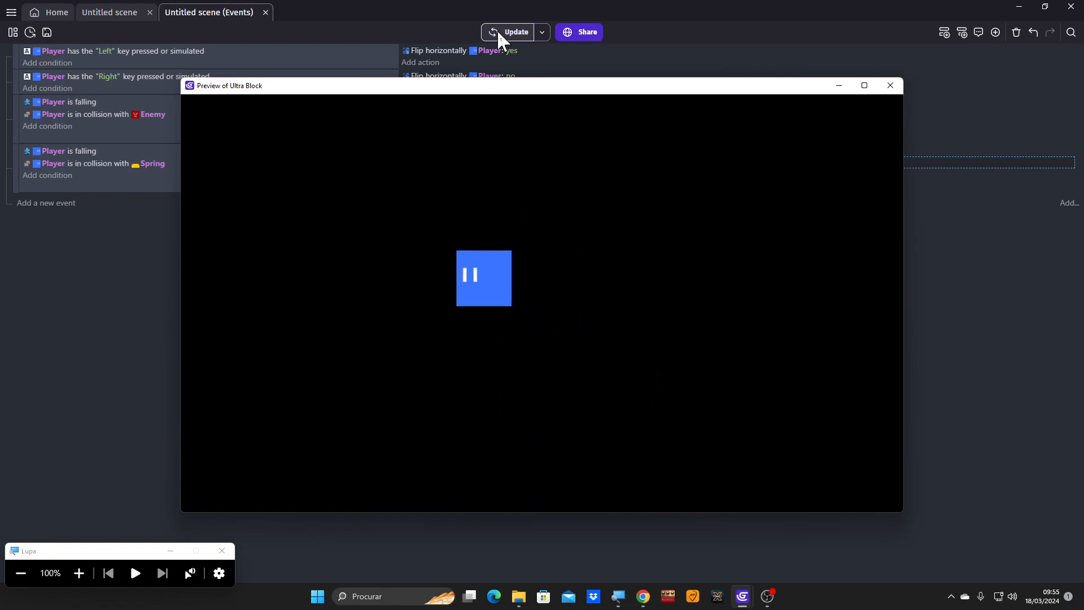
pyautogui.press('Right')
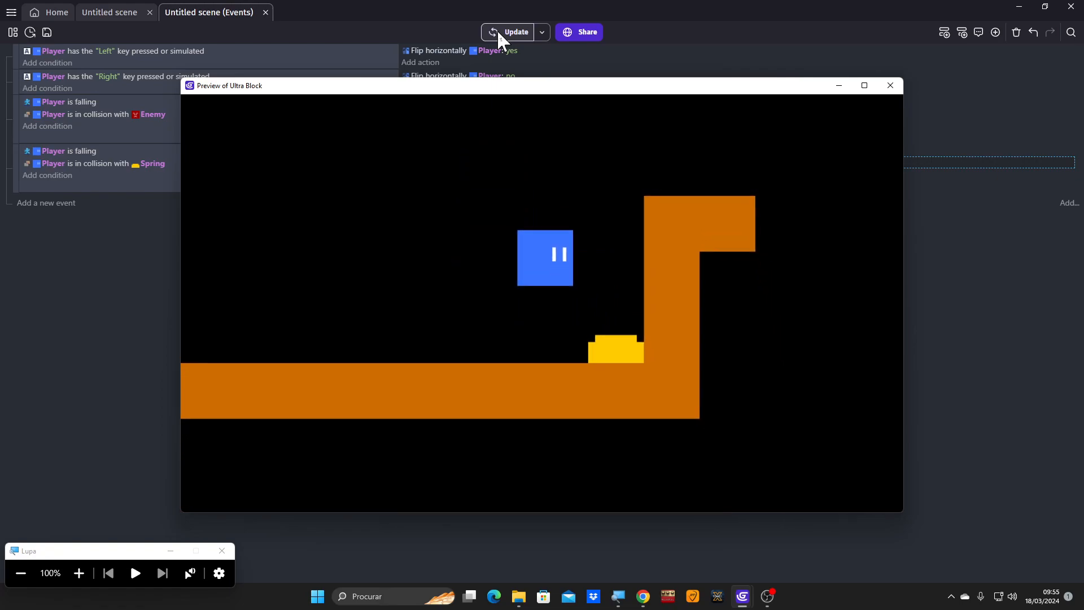
pyautogui.press('Left')
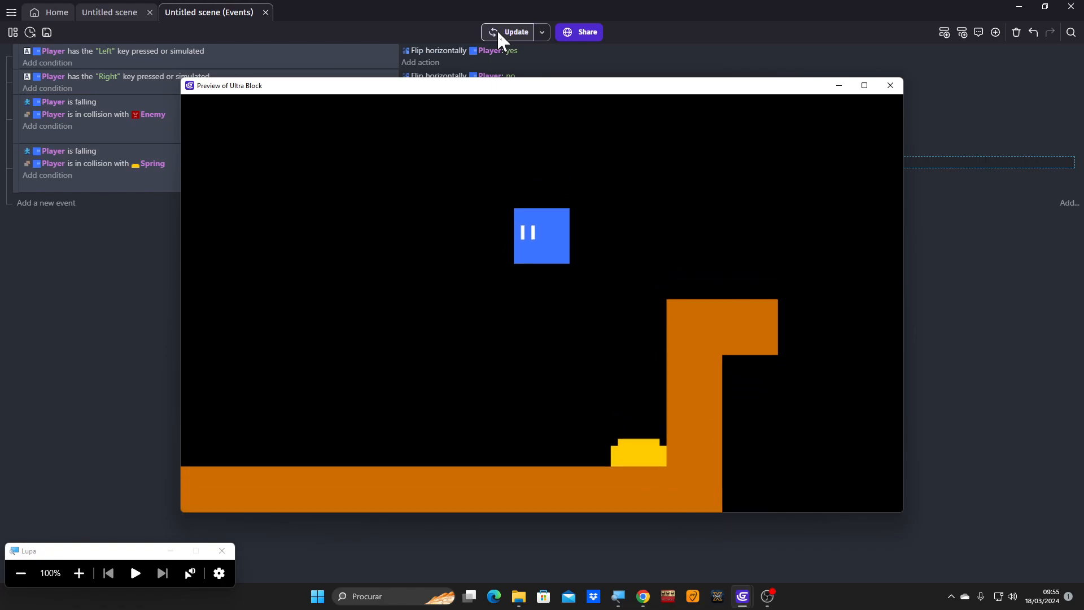
pyautogui.click(894, 88)
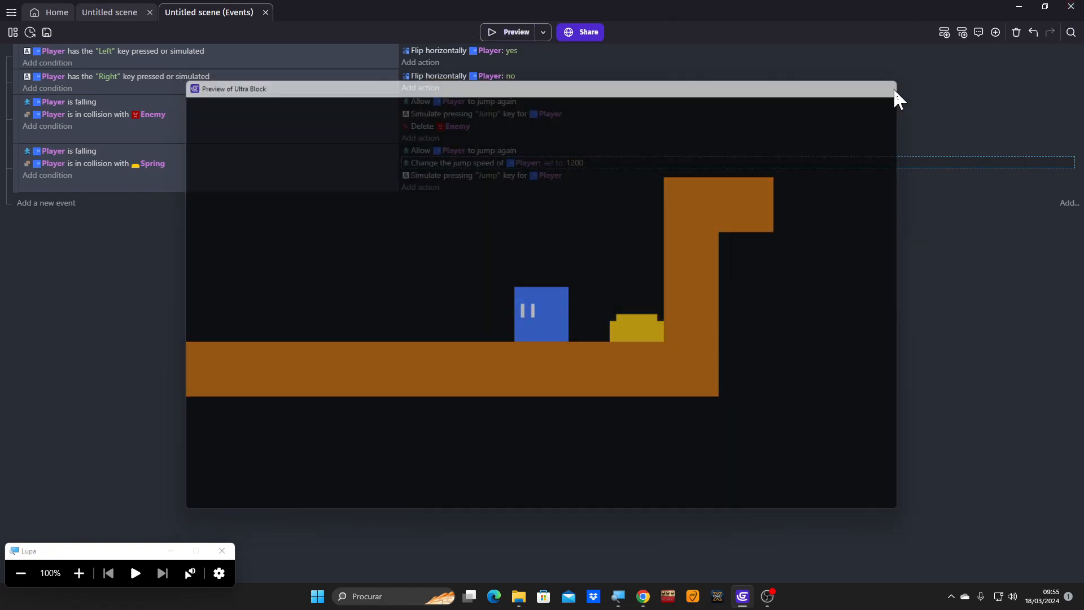
# - Add a Wait X seconds action of 0.1 seconds at the end of the Spring event
pyautogui.click(79, 573)
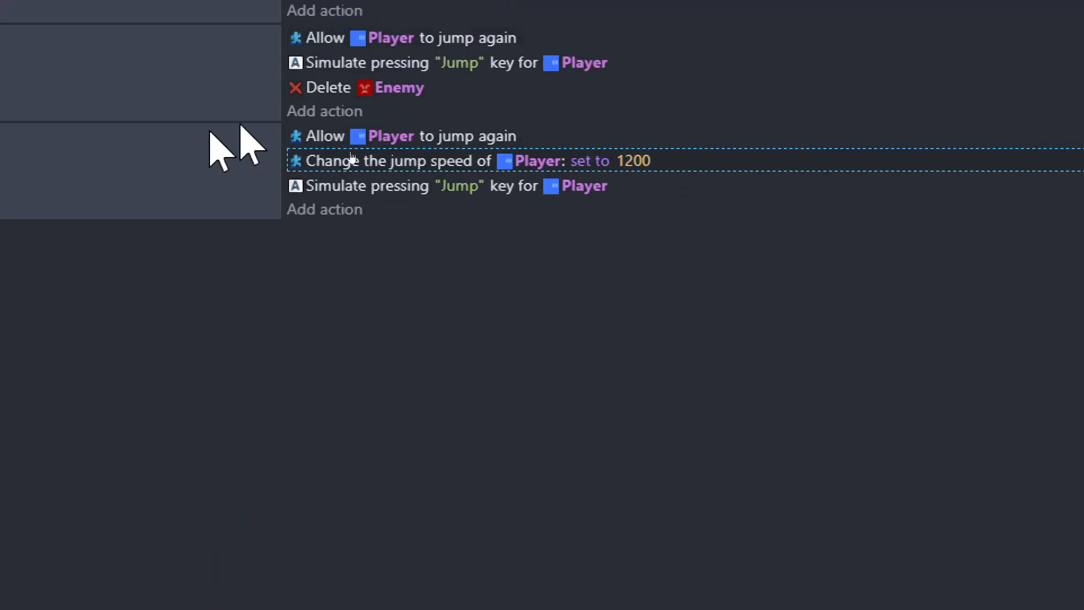
pyautogui.click(367, 213)
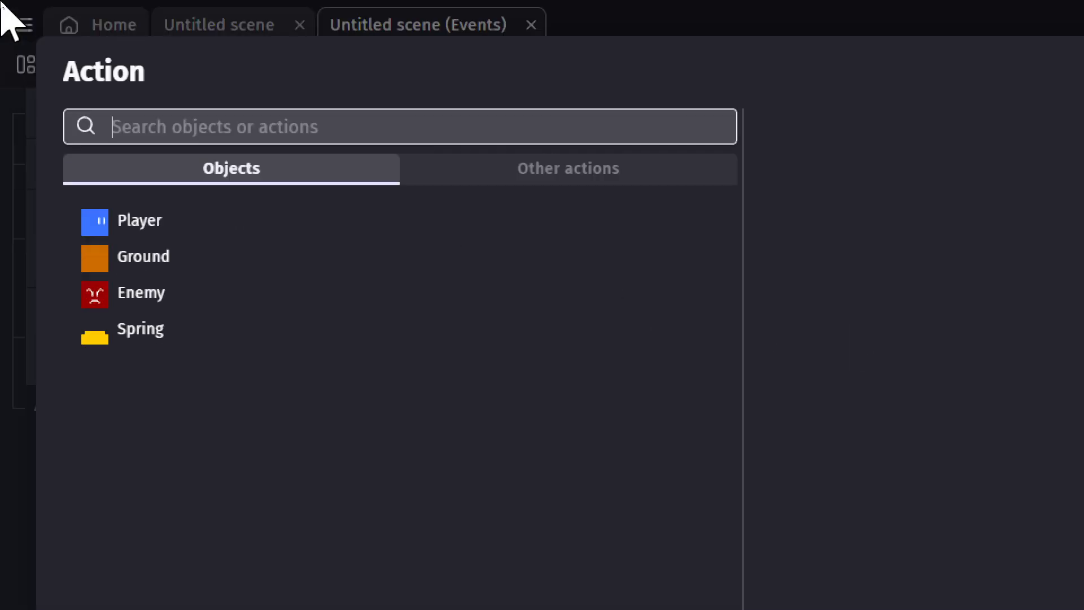
pyautogui.write('w')
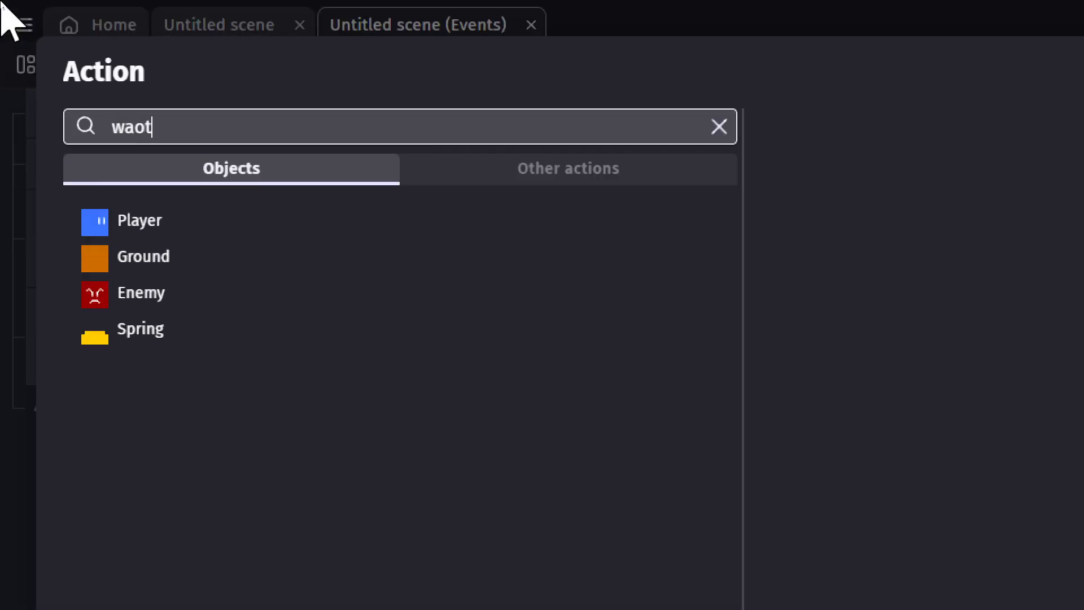
pyautogui.write('ao')
pyautogui.press('BackSpace')
pyautogui.write('it')
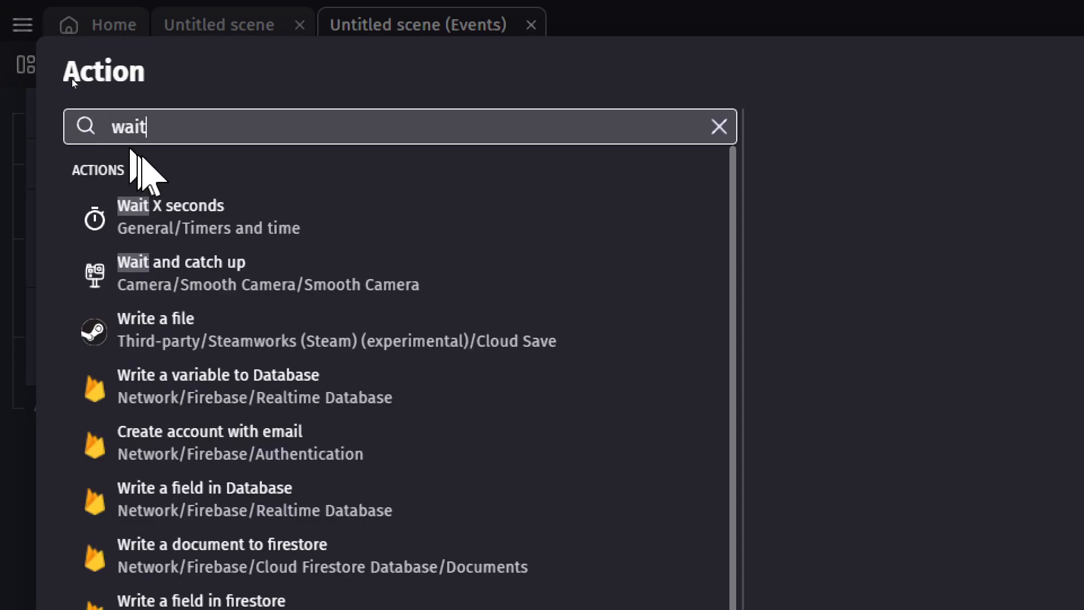
pyautogui.click(139, 222)
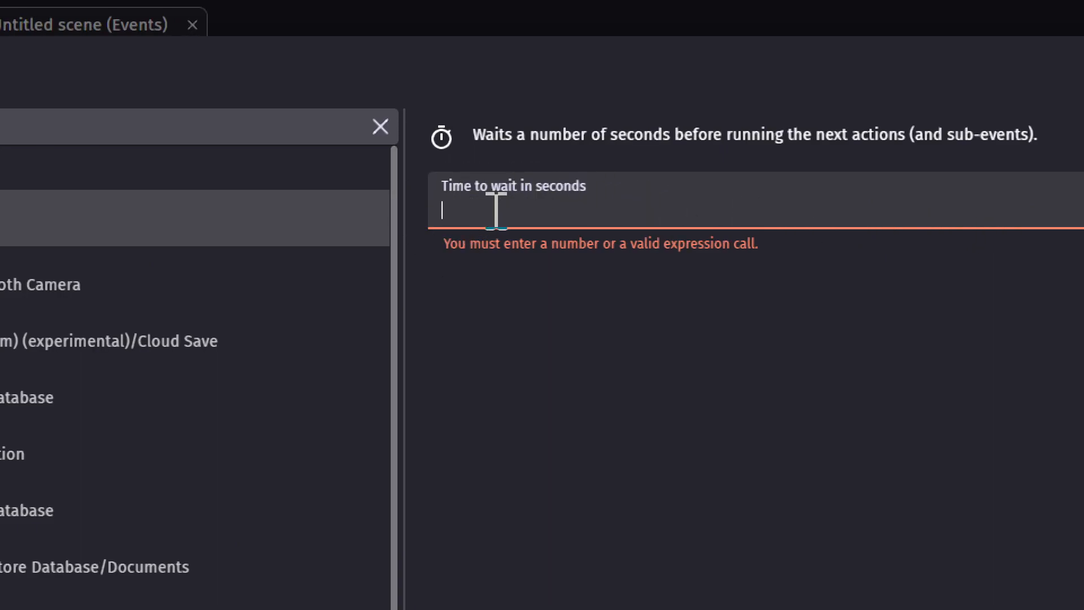
pyautogui.write('0')
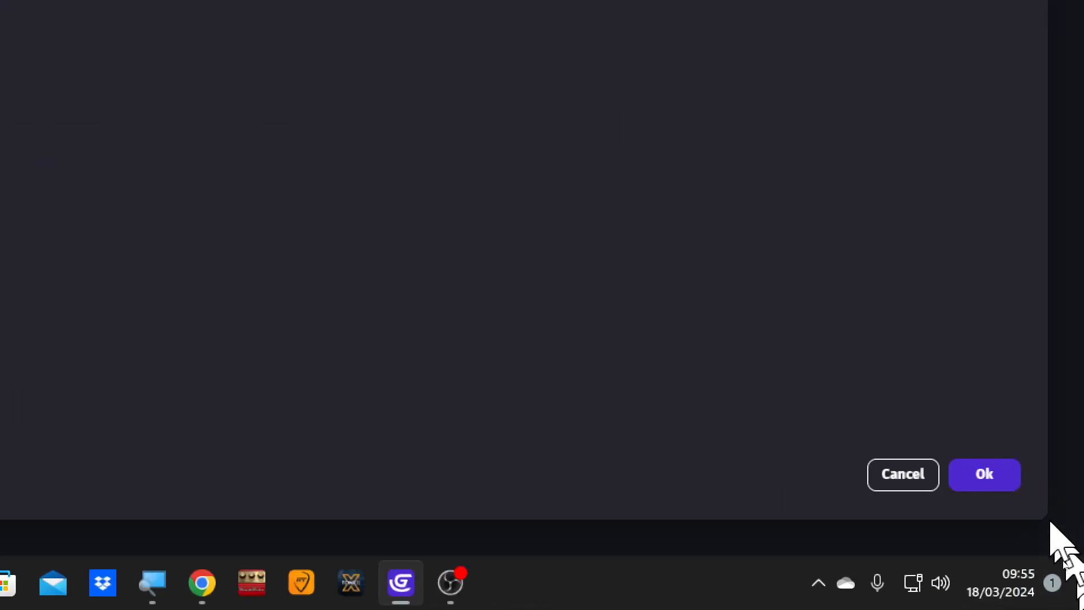
pyautogui.click(984, 475)
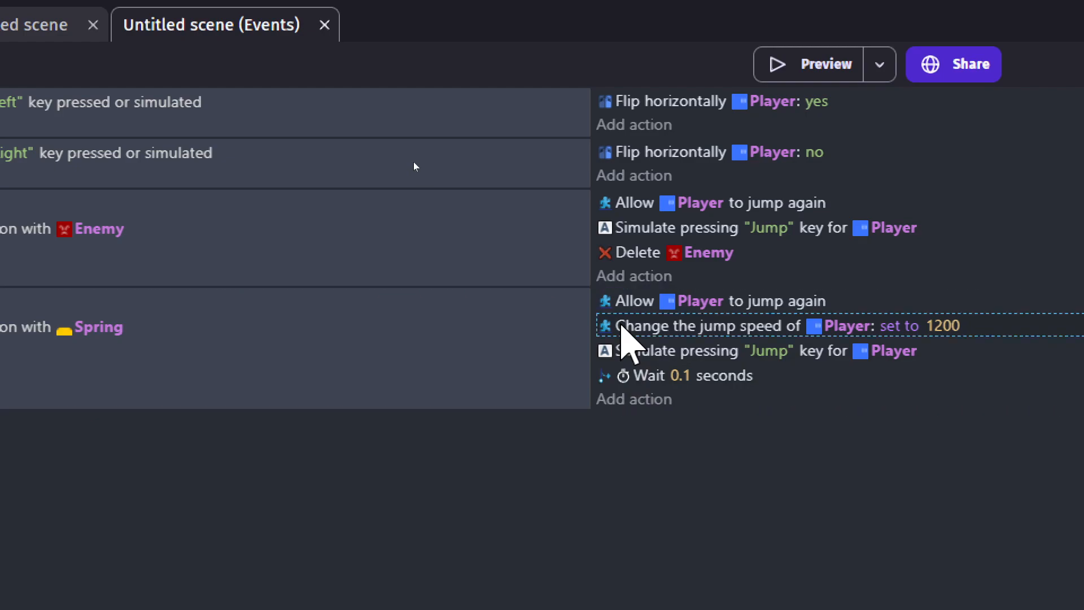
# - Duplicate the Spring event's jump speed action, place the copy after the Wait action, and set its speed to 600
pyautogui.hotkey('ctrl', 'c')
pyautogui.hotkey('ctrl', 'v')
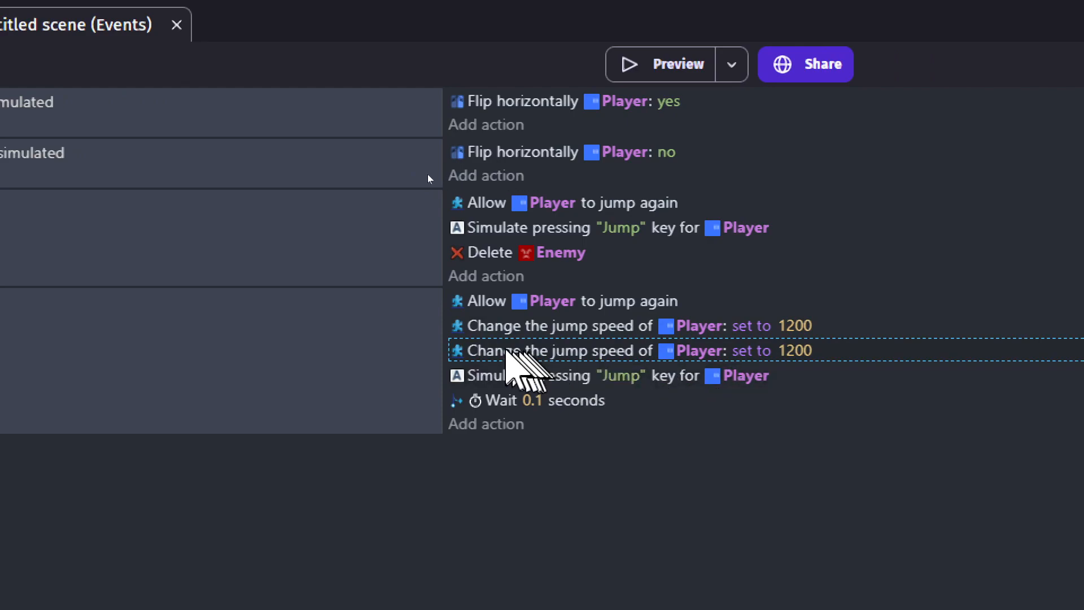
pyautogui.moveTo(487, 351); pyautogui.dragTo(489, 438)
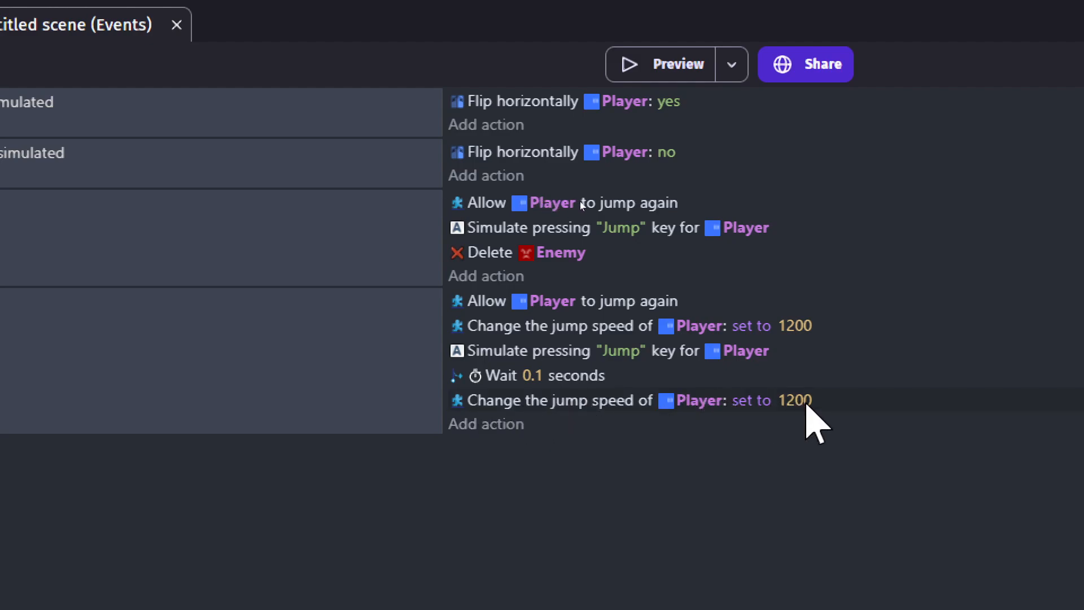
pyautogui.click(806, 403)
pyautogui.write('600')
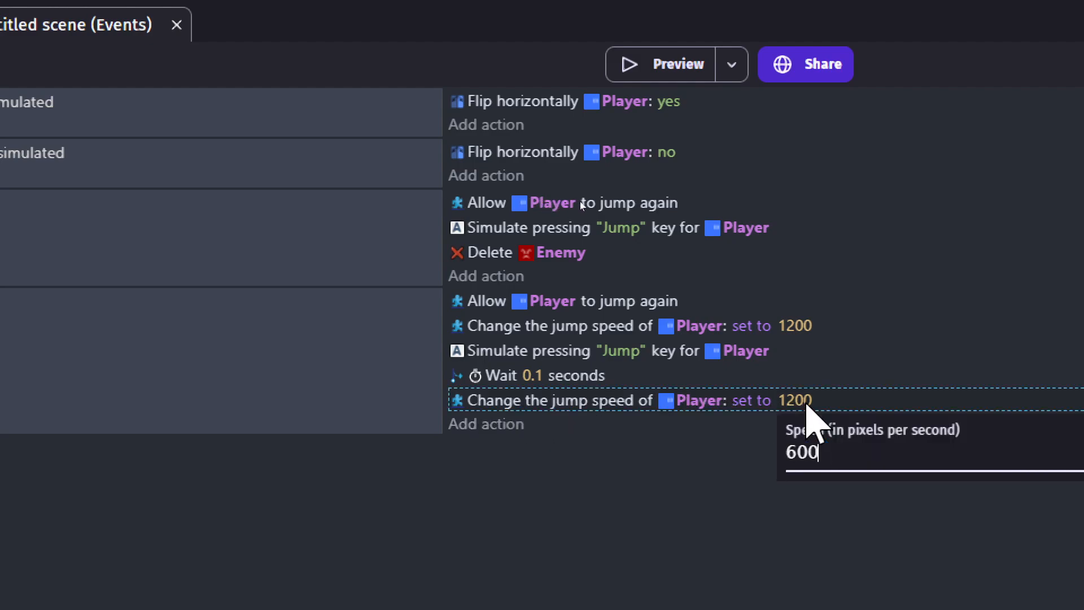
pyautogui.press('Return')
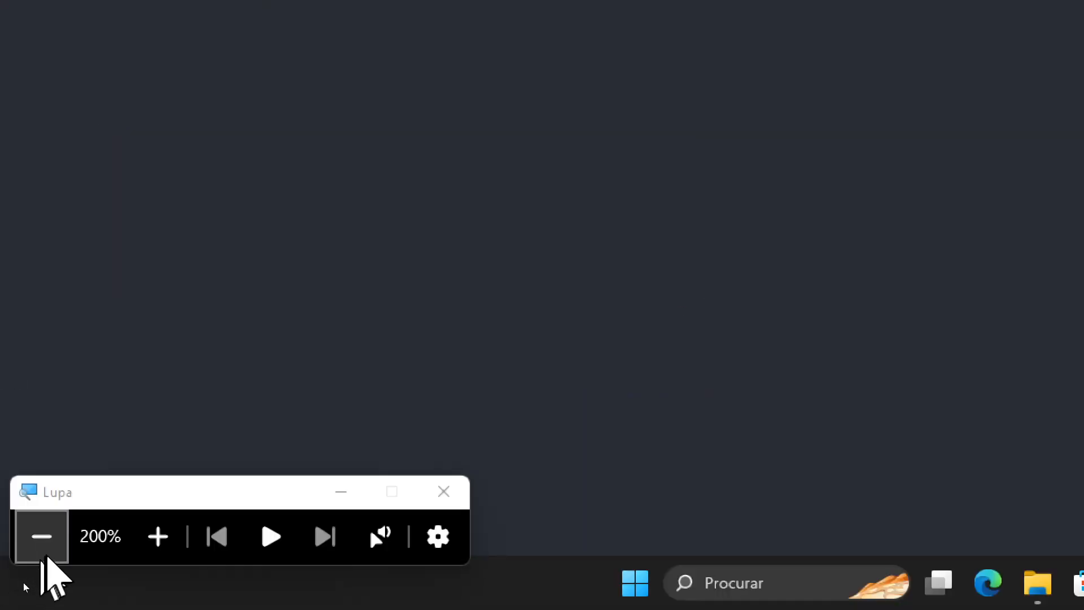
# - Preview the game and check the Spring launch, the Player's normal jump height after bouncing, and reaching the high platform
pyautogui.click(53, 552)
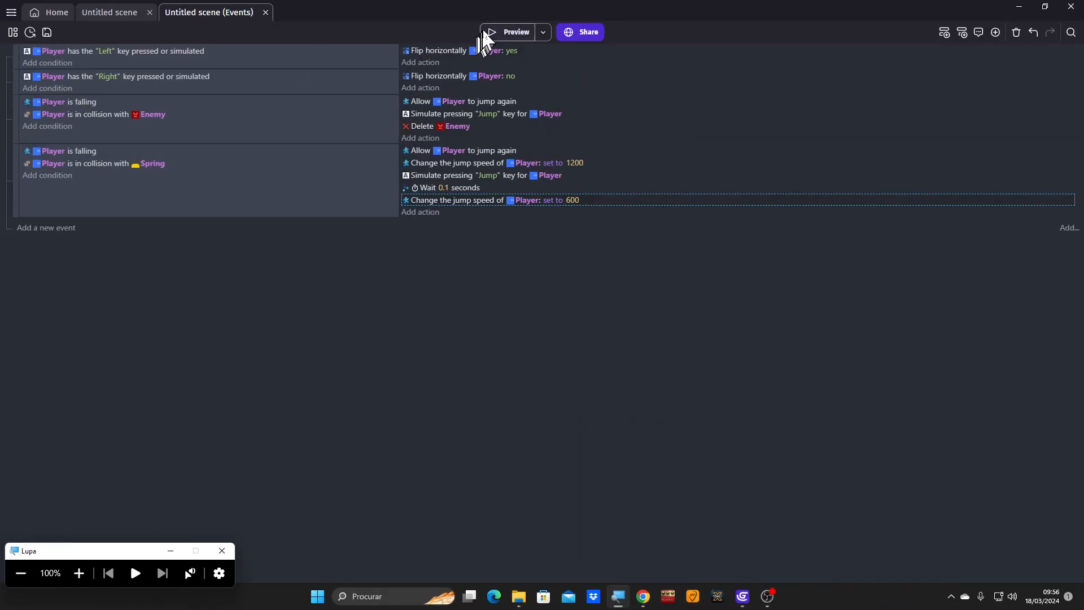
pyautogui.click(506, 31)
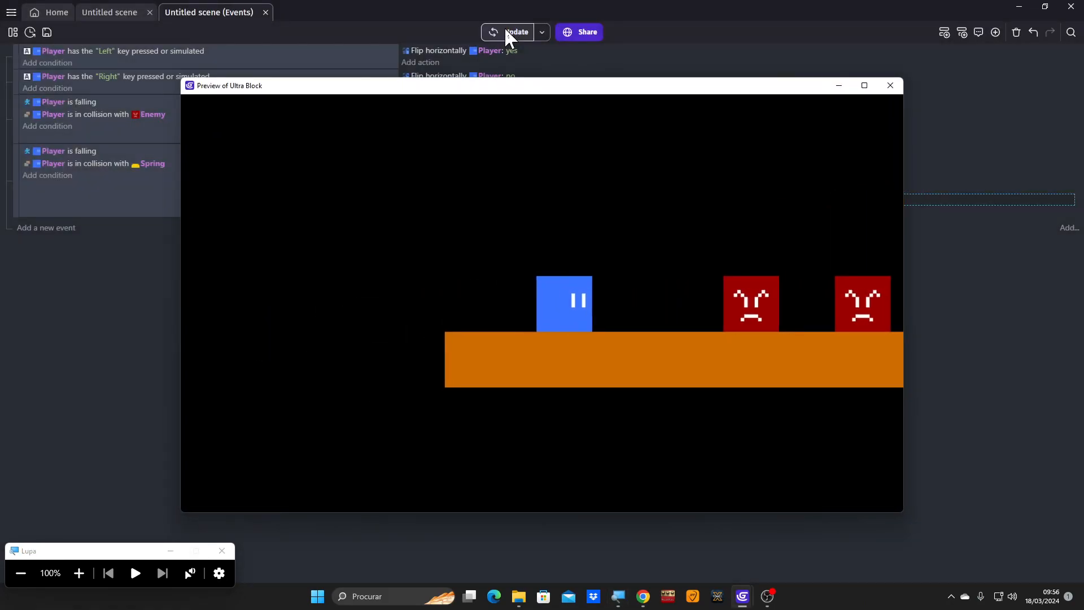
pyautogui.press('Right')
pyautogui.press('space')
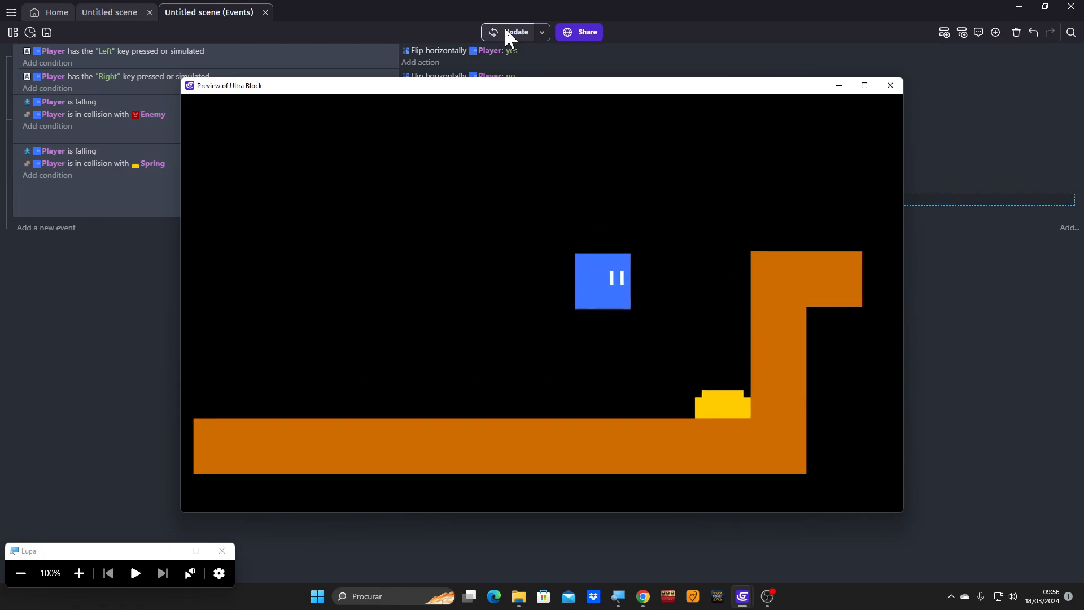
pyautogui.press('space')
pyautogui.press('Right')
pyautogui.press('space')
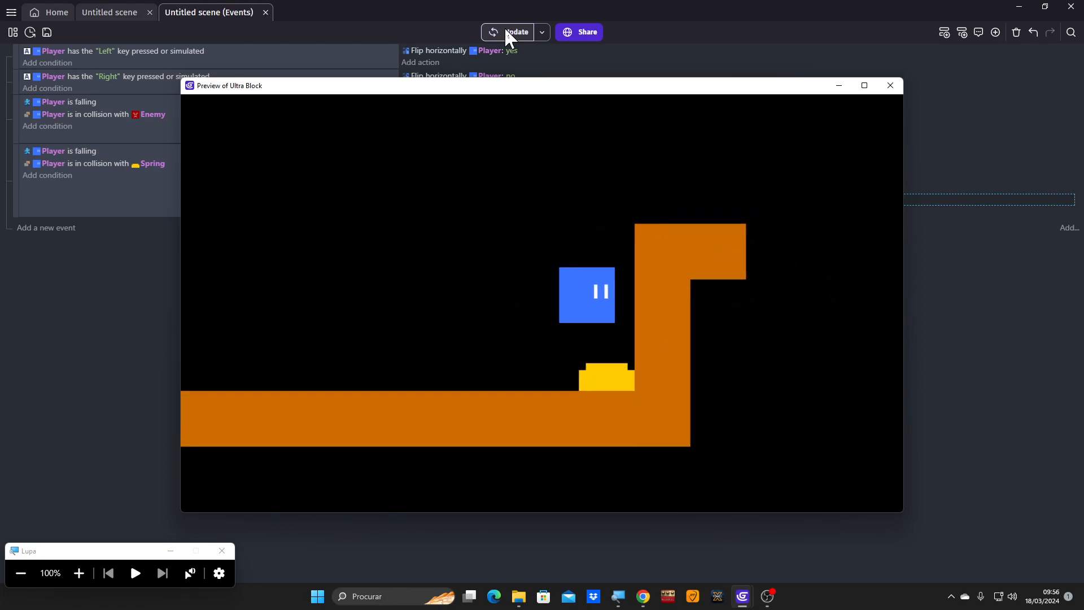
pyautogui.press('Right')
pyautogui.press('Left')
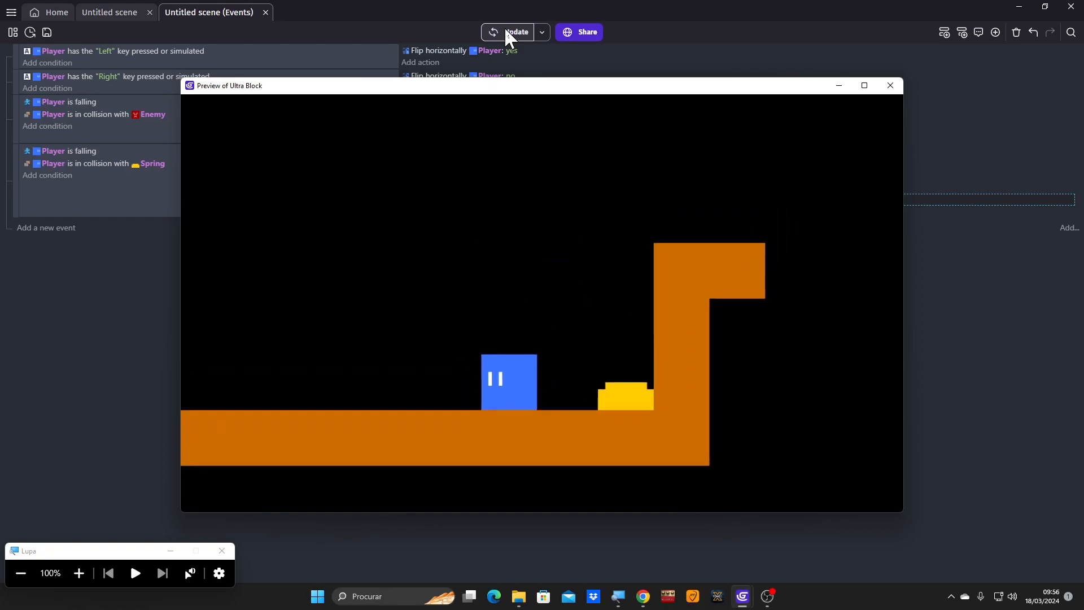
pyautogui.press('space')
pyautogui.press('Right')
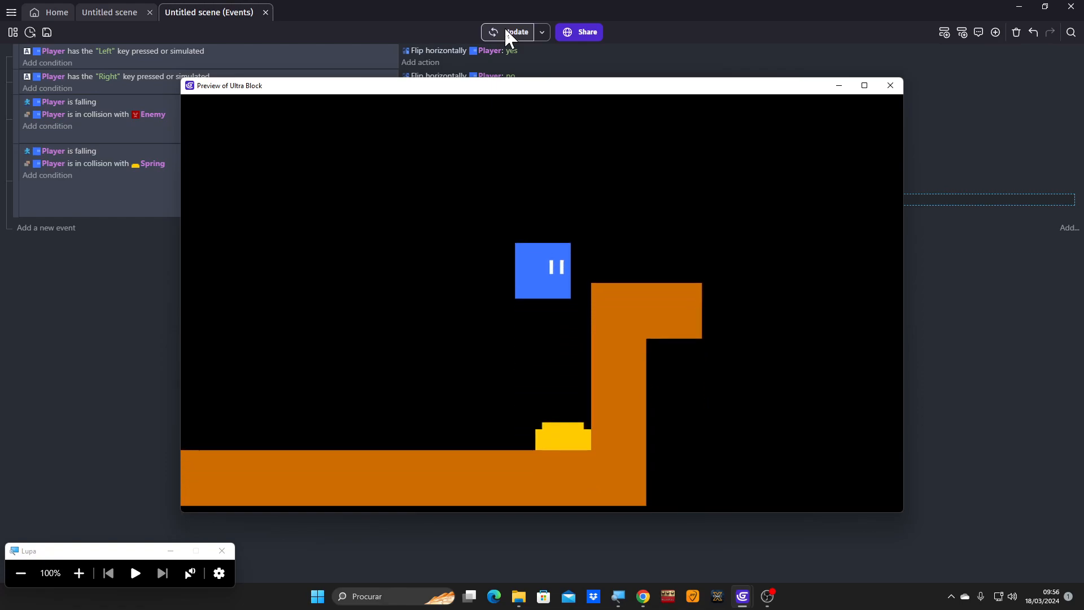
pyautogui.press('Left')
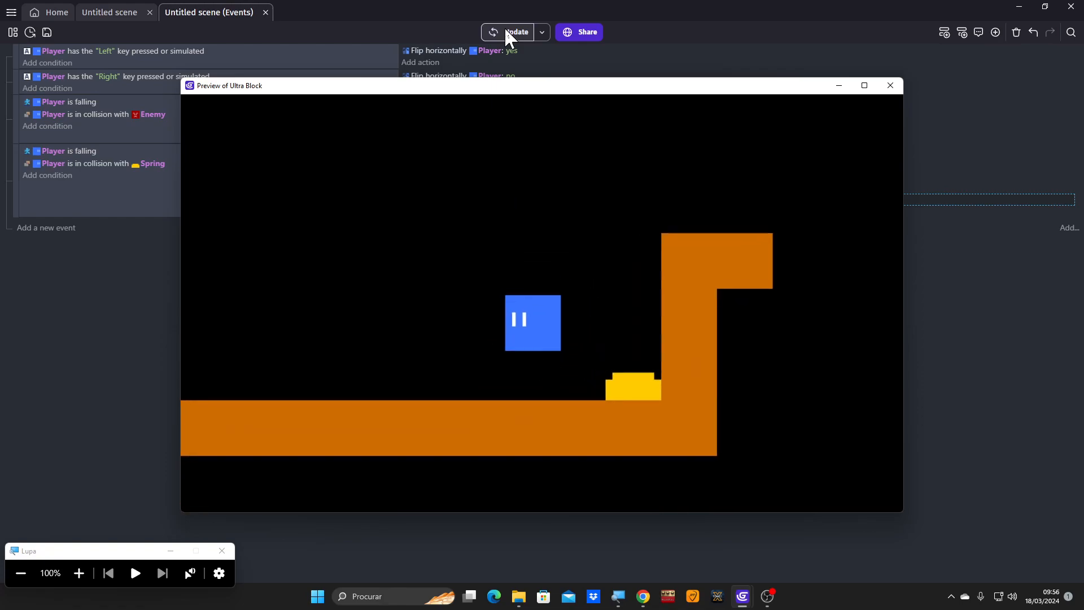
pyautogui.press('space')
pyautogui.press('Right')
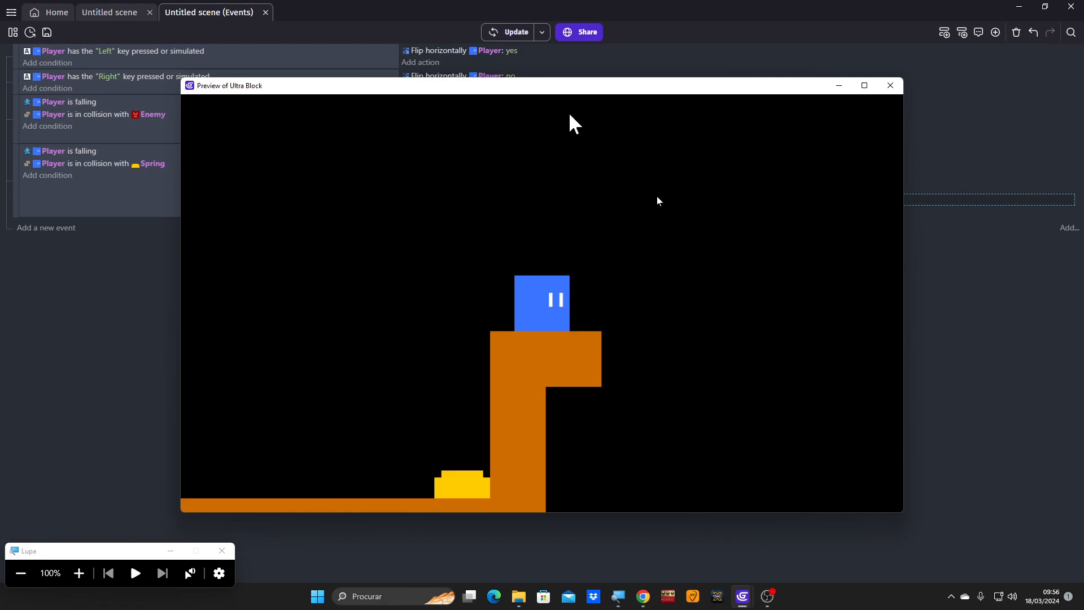
pyautogui.moveTo(769, 606)
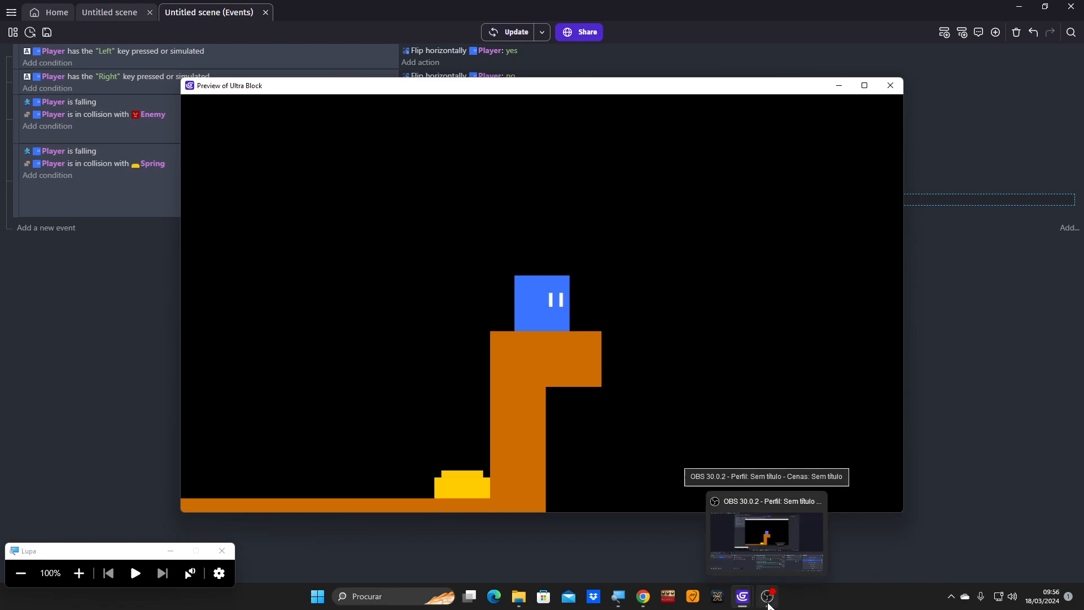